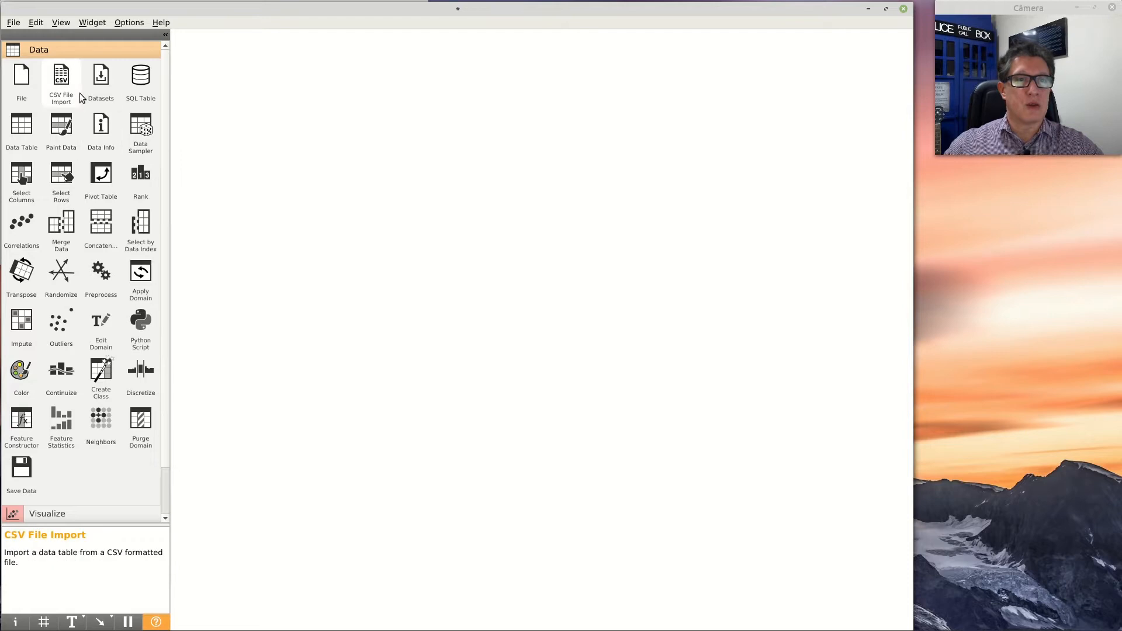
Look through the widgets offered in the Visualize, Model, Unsupervised and Evaluate categories.
{"action": "left_click", "coordinate": [66, 54]}
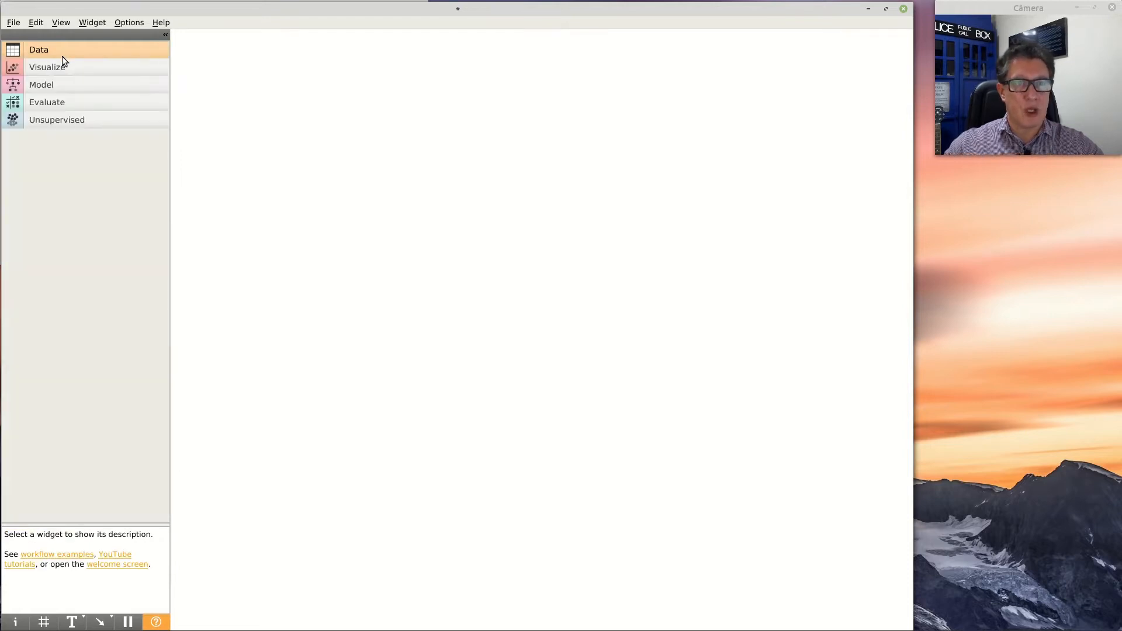
{"action": "left_click", "coordinate": [51, 66]}
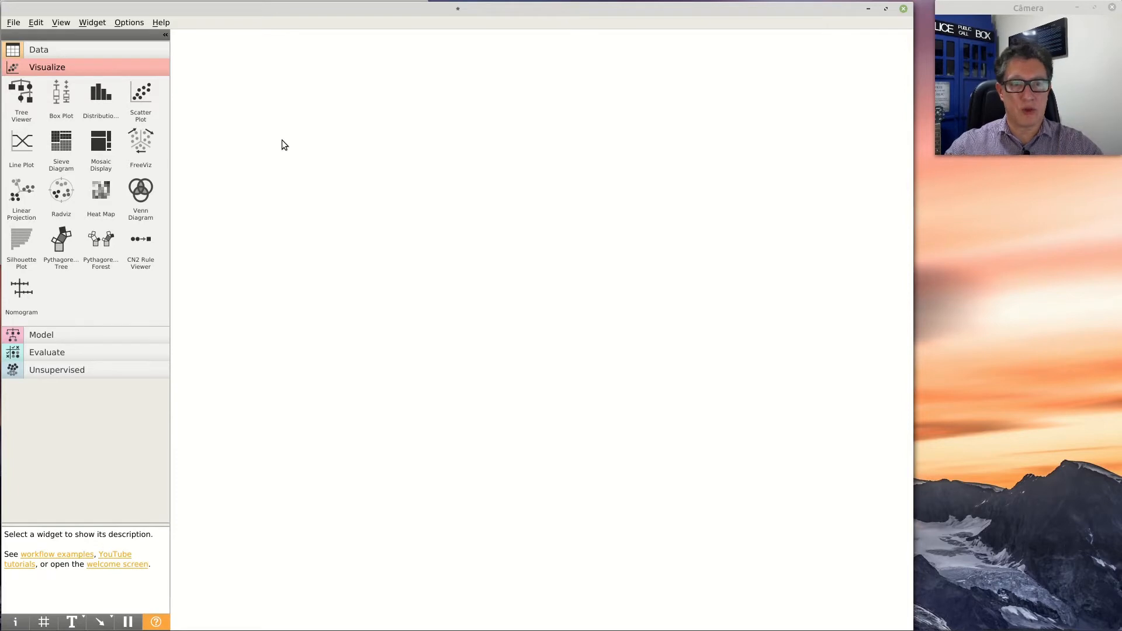
{"action": "left_click", "coordinate": [65, 71]}
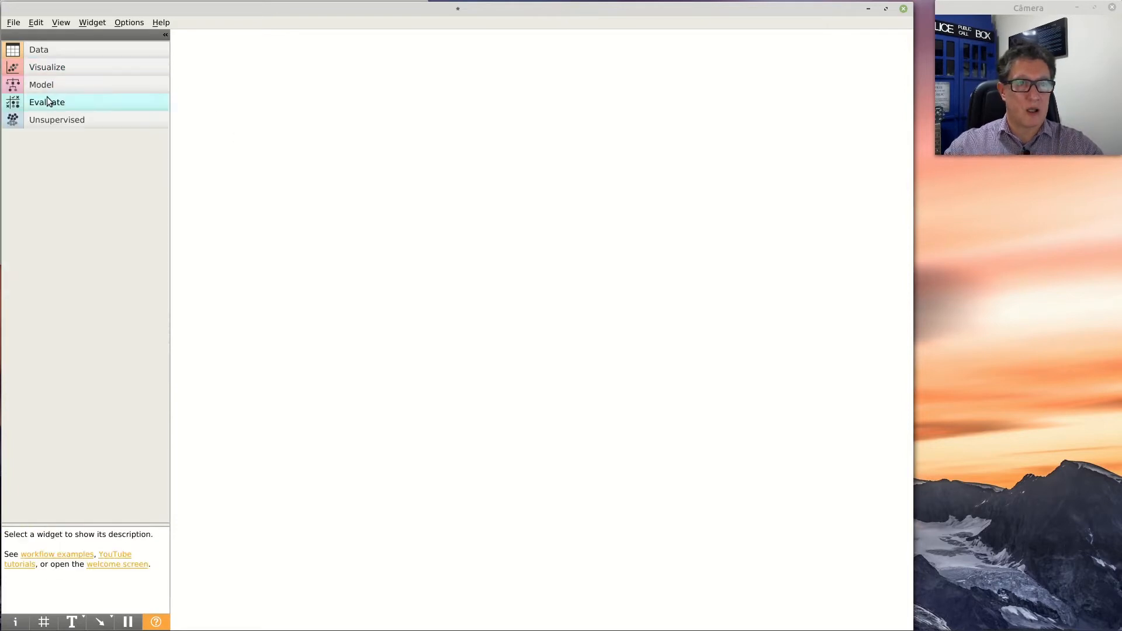
{"action": "left_click", "coordinate": [47, 87]}
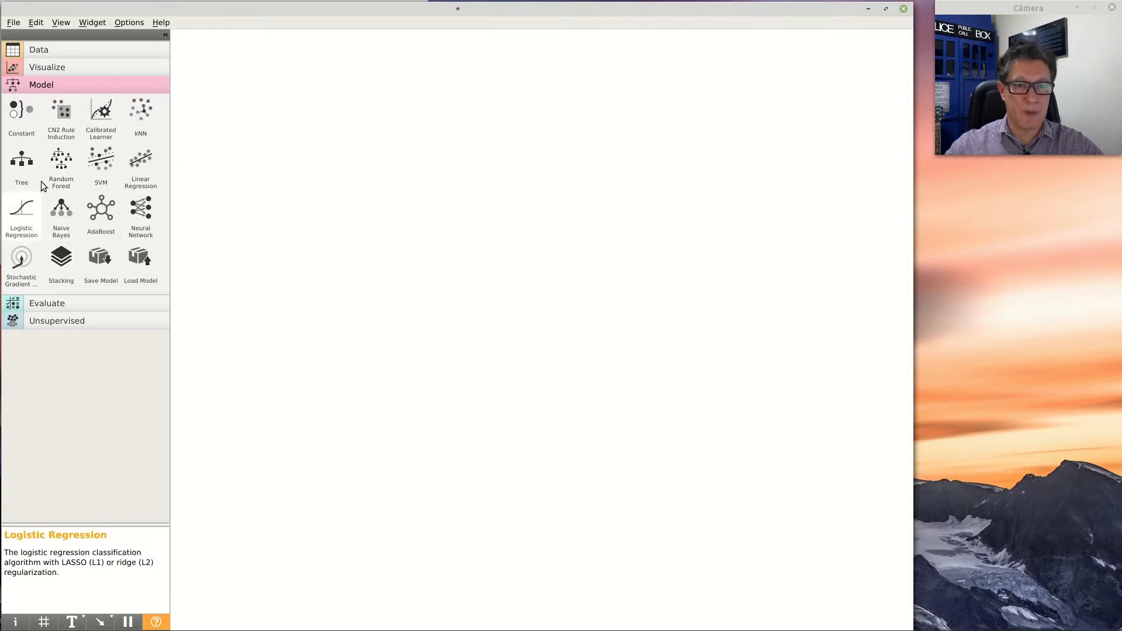
{"action": "left_click", "coordinate": [45, 86]}
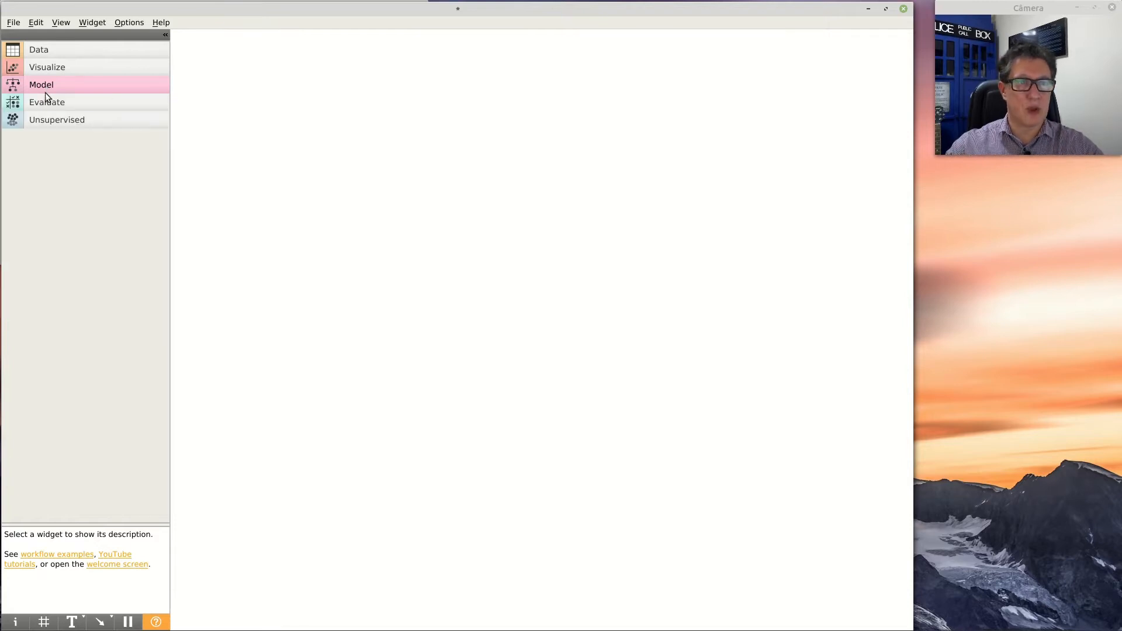
{"action": "left_click", "coordinate": [39, 124]}
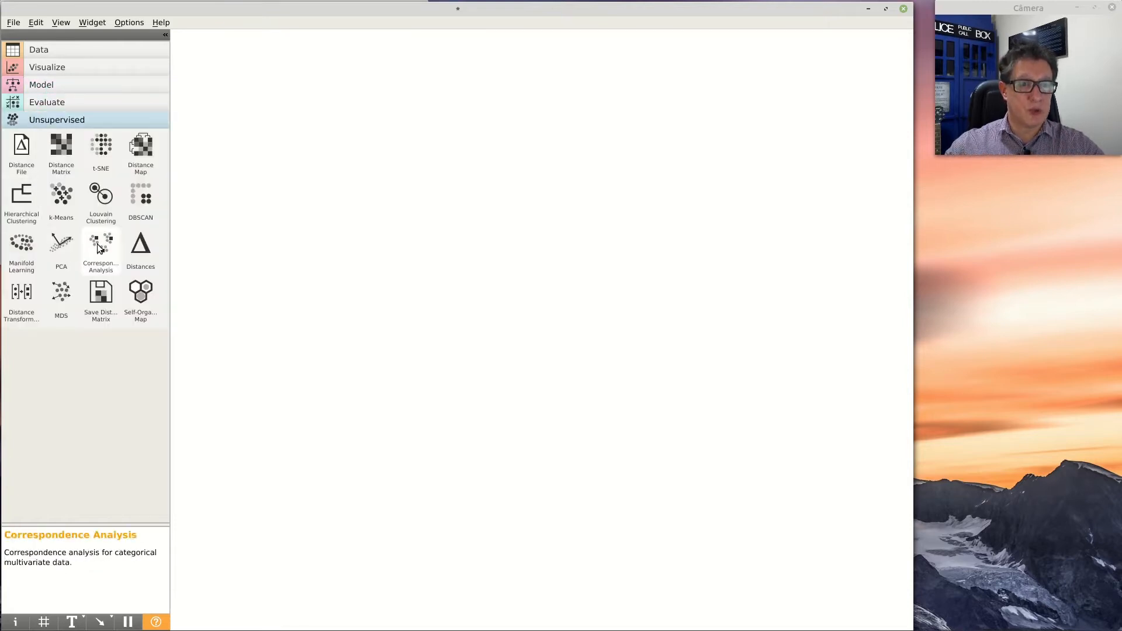
{"action": "left_click", "coordinate": [52, 122]}
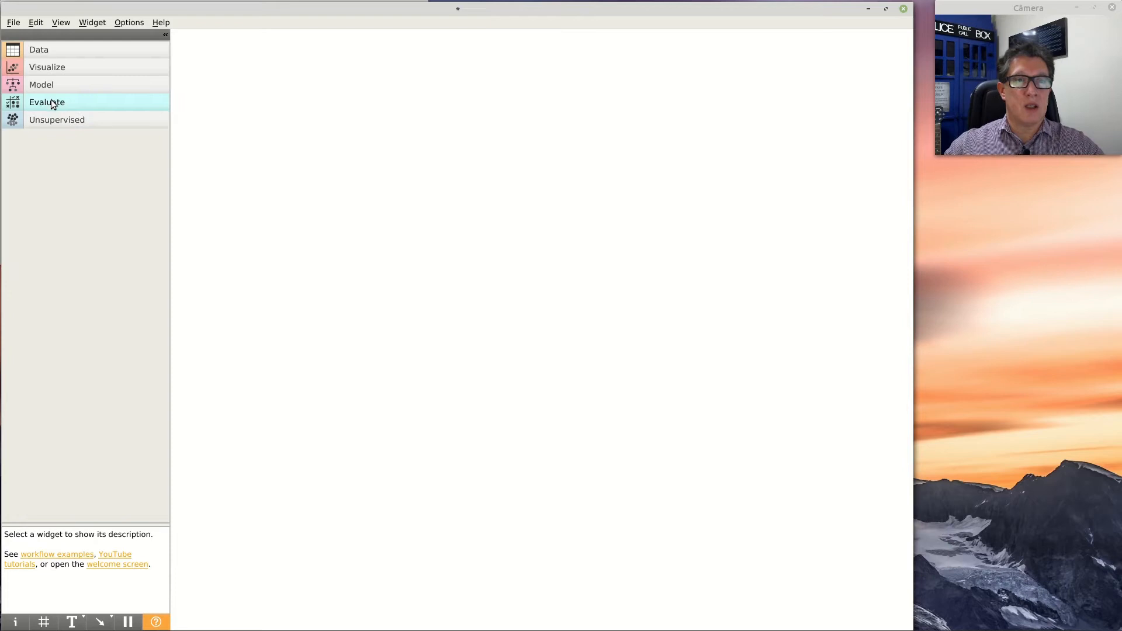
{"action": "left_click", "coordinate": [51, 103]}
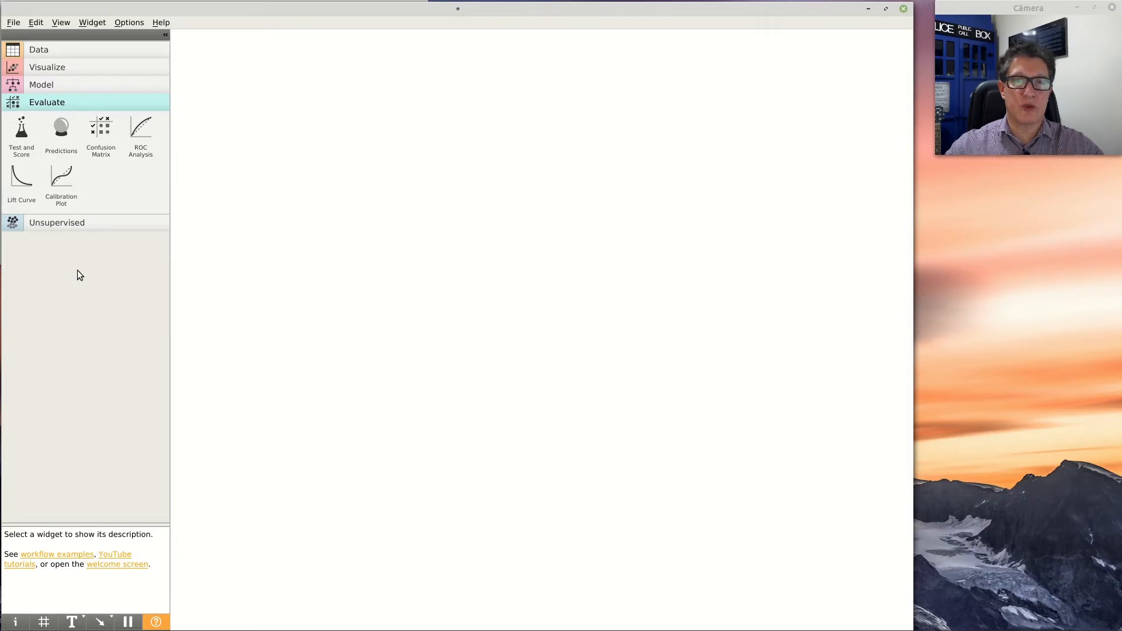
{"action": "left_click", "coordinate": [49, 103]}
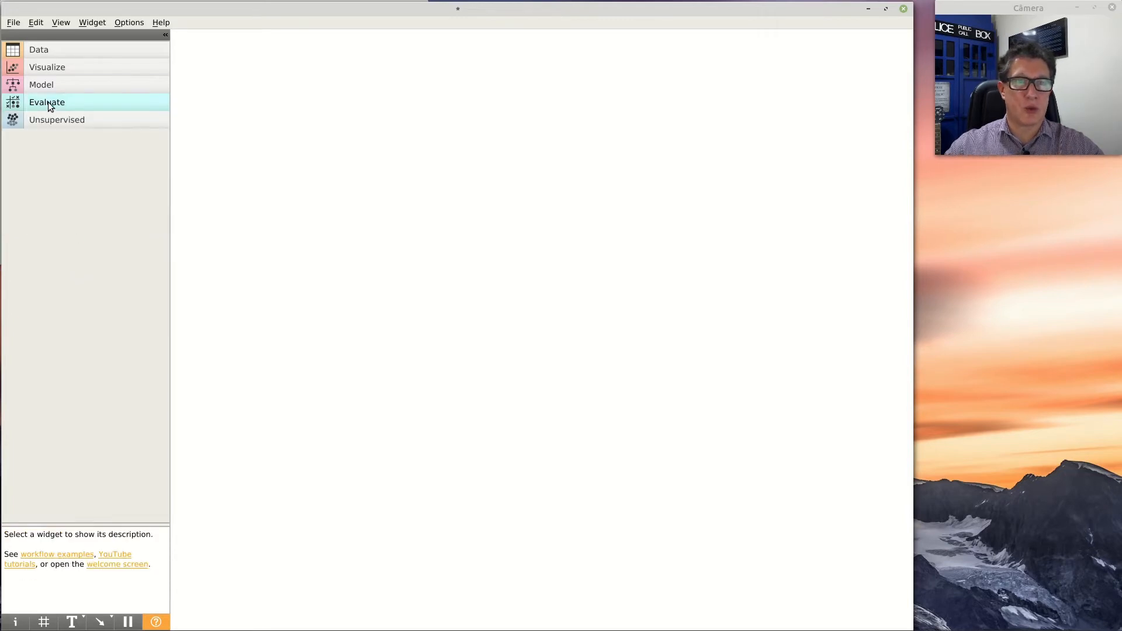
Add a File widget from the Data category to the canvas and open it, keeping iris.tab as its source file.
{"action": "left_click", "coordinate": [40, 50]}
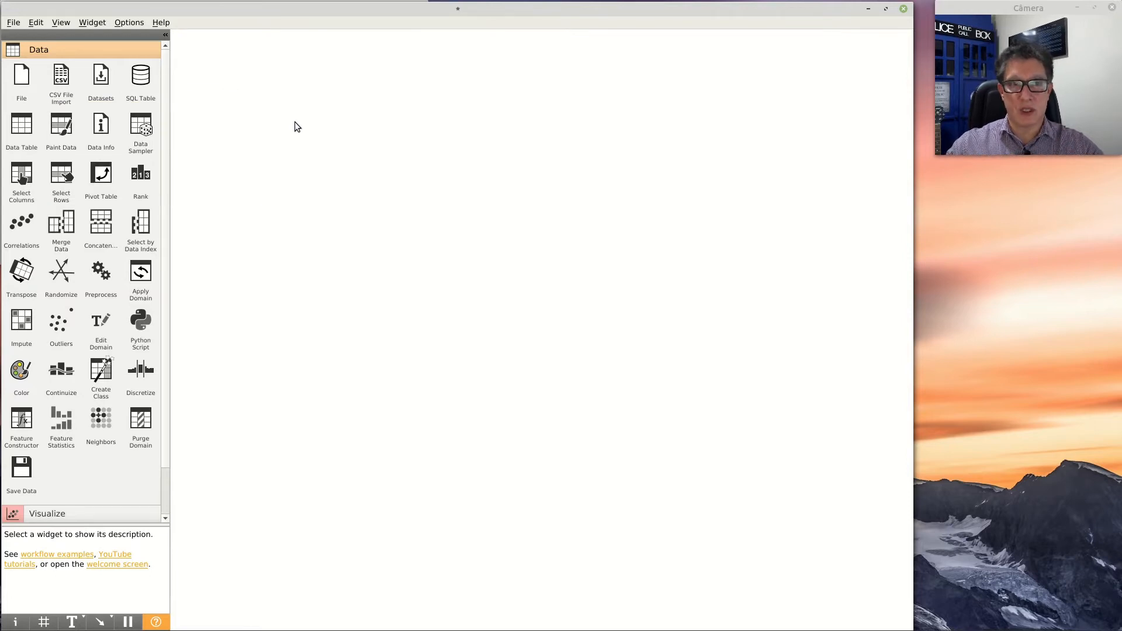
{"action": "left_click_drag", "start_coordinate": [23, 77], "coordinate": [238, 86]}
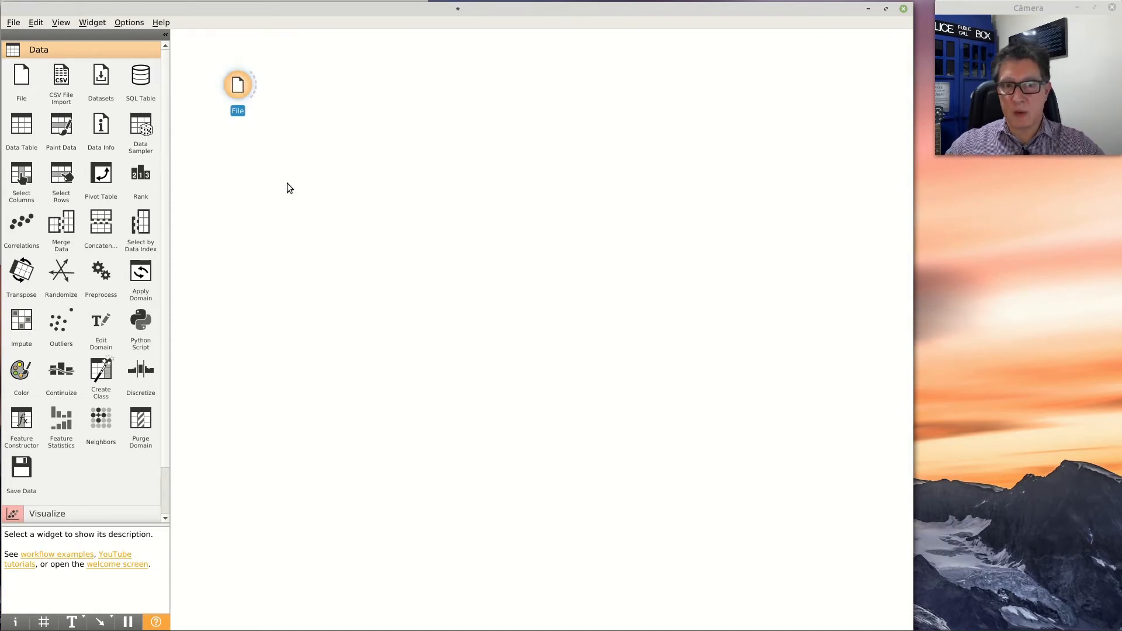
{"action": "double_click", "coordinate": [238, 83]}
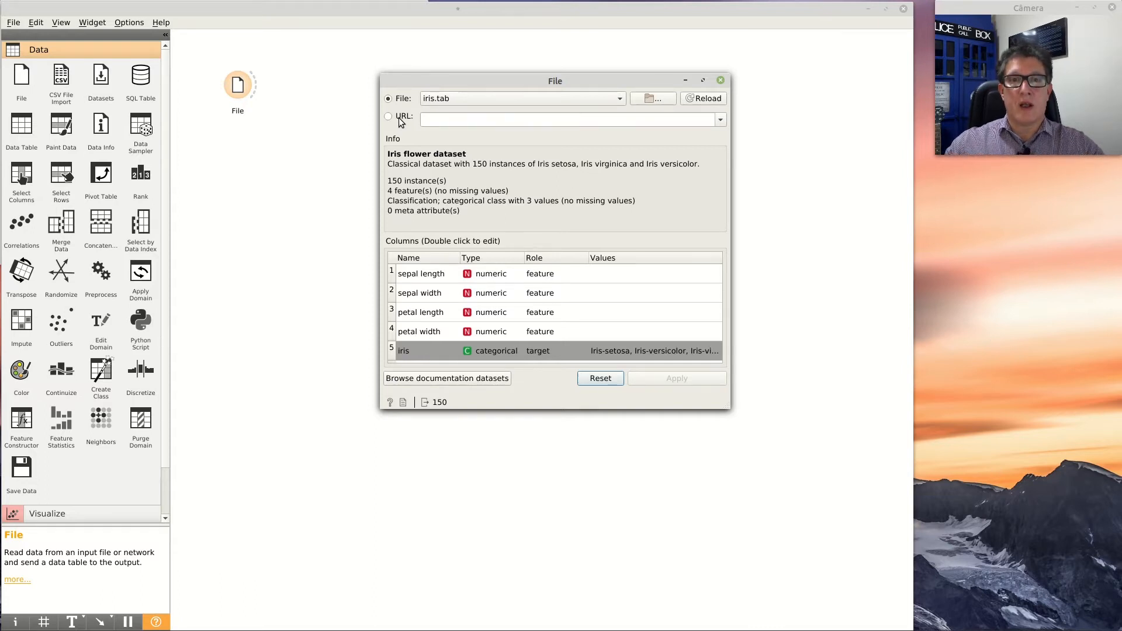
{"action": "left_click", "coordinate": [485, 99]}
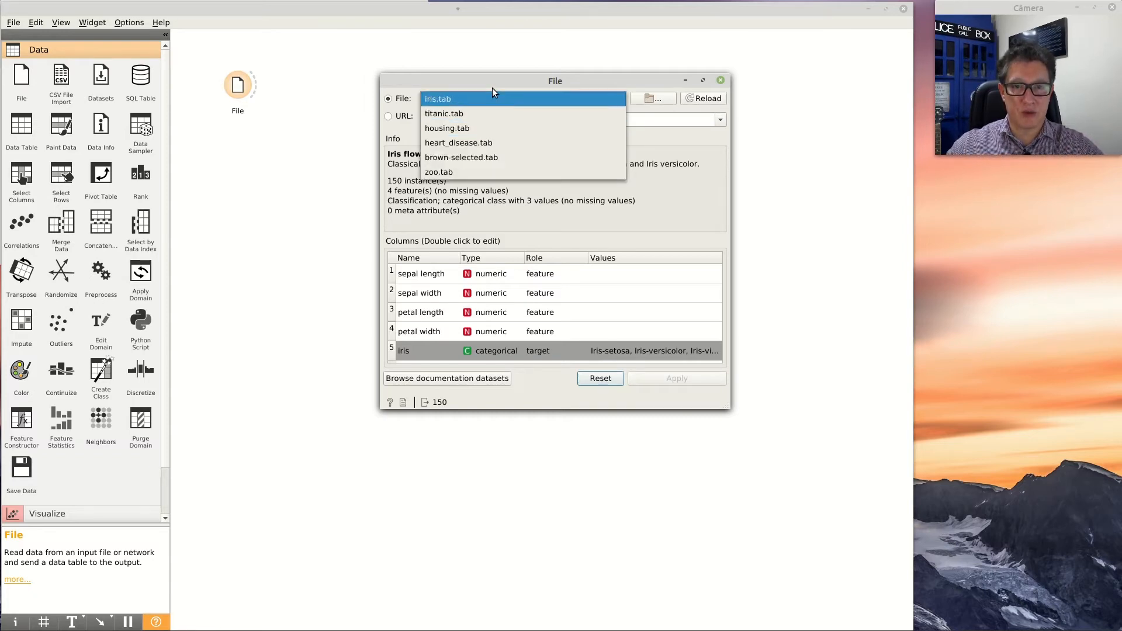
{"action": "left_click", "coordinate": [489, 98]}
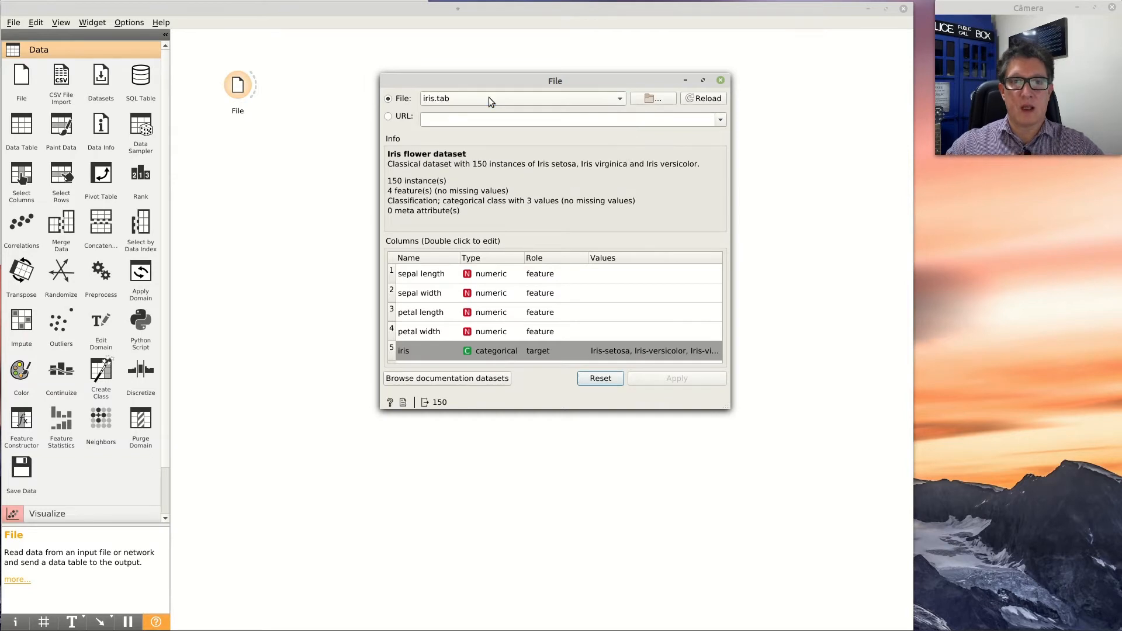
{"action": "left_click", "coordinate": [652, 98]}
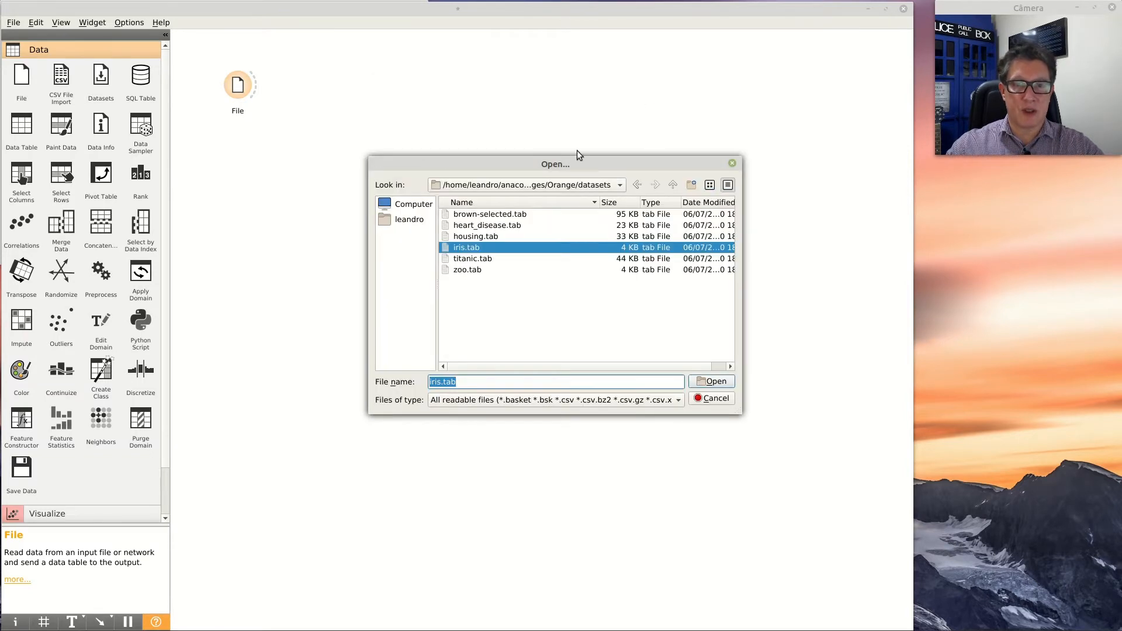
{"action": "left_click_drag", "start_coordinate": [641, 160], "coordinate": [558, 111]}
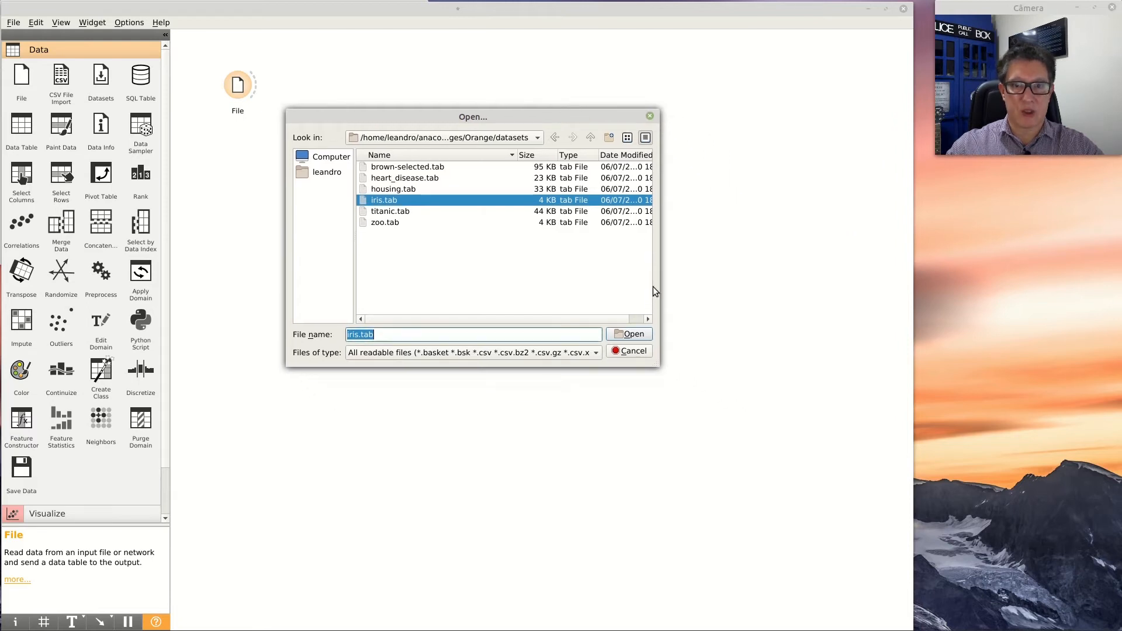
{"action": "left_click", "coordinate": [630, 353]}
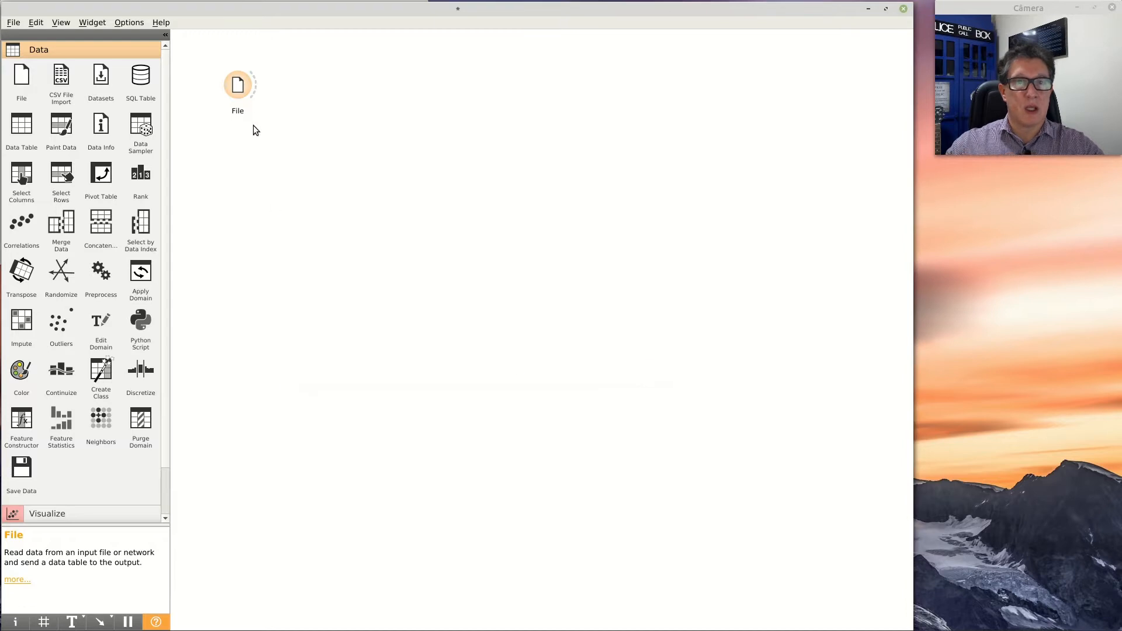
Reopen the File widget and review its list of available datasets, leaving iris.tab selected.
{"action": "right_click", "coordinate": [239, 85]}
{"action": "left_click", "coordinate": [233, 79]}
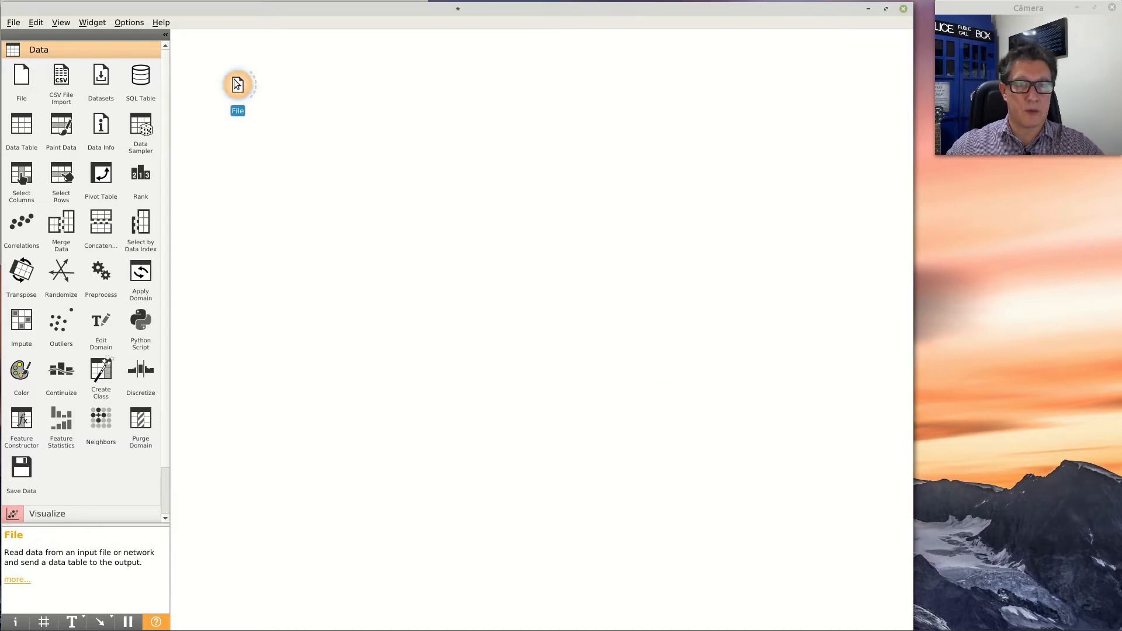
{"action": "left_click", "coordinate": [587, 99]}
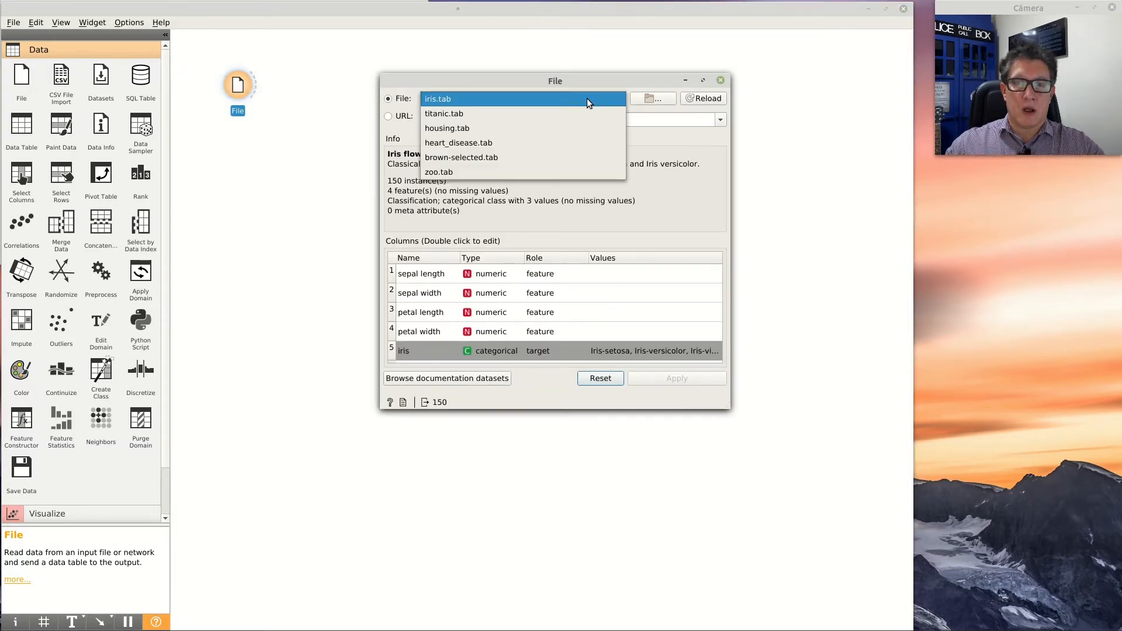
{"action": "left_click", "coordinate": [503, 80]}
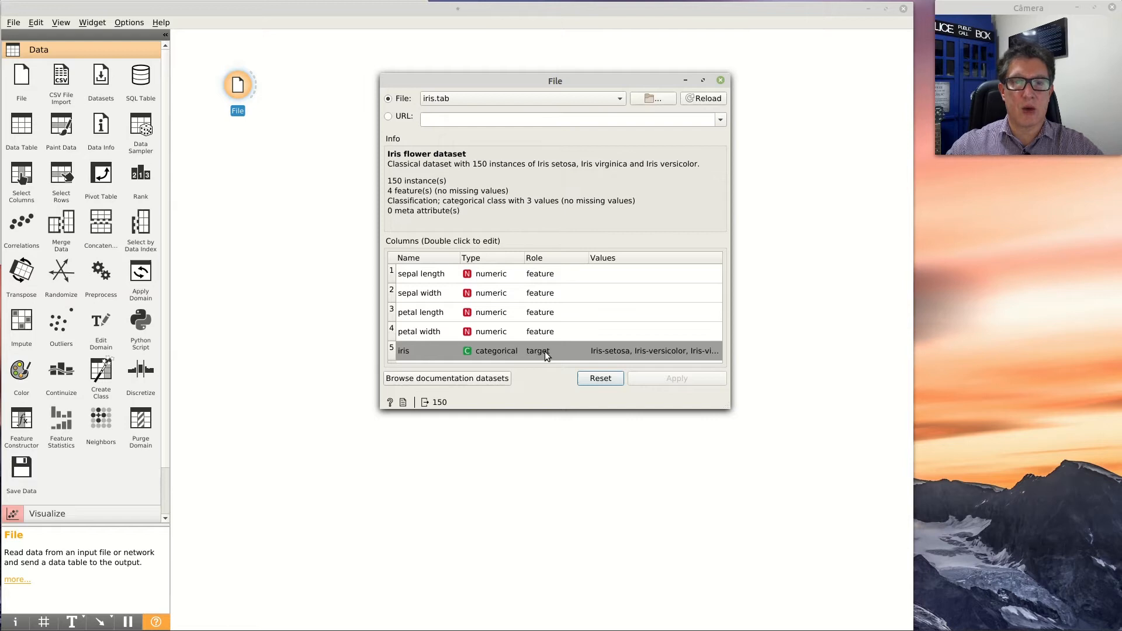
Set the sepal length column's type to numeric, apply the column settings and close the File widget.
{"action": "left_click", "coordinate": [494, 277]}
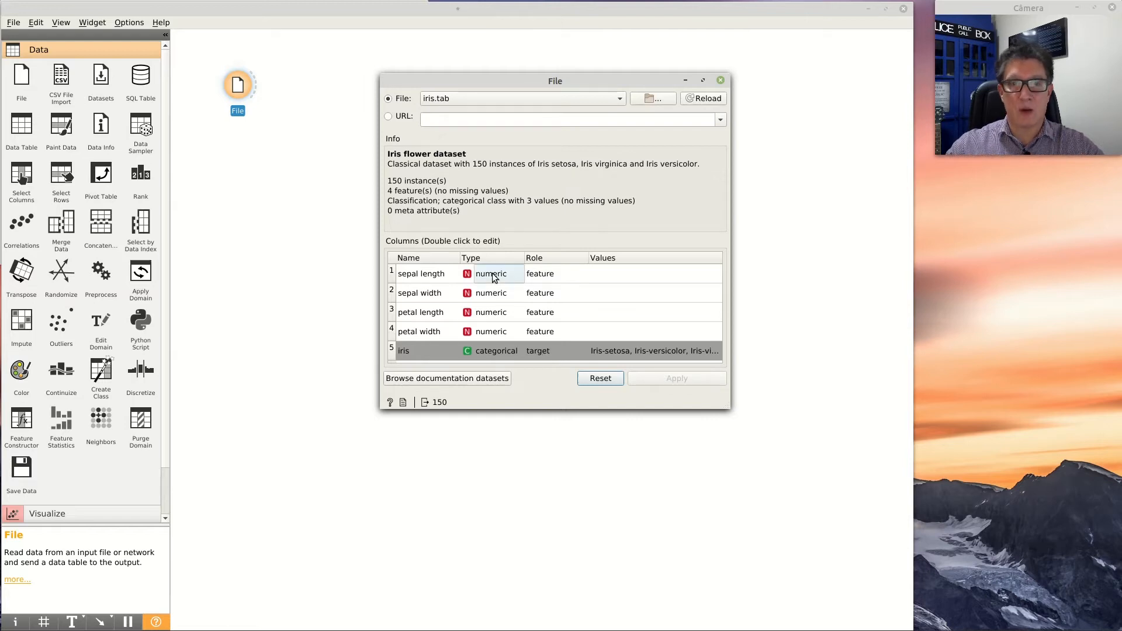
{"action": "left_click", "coordinate": [494, 277]}
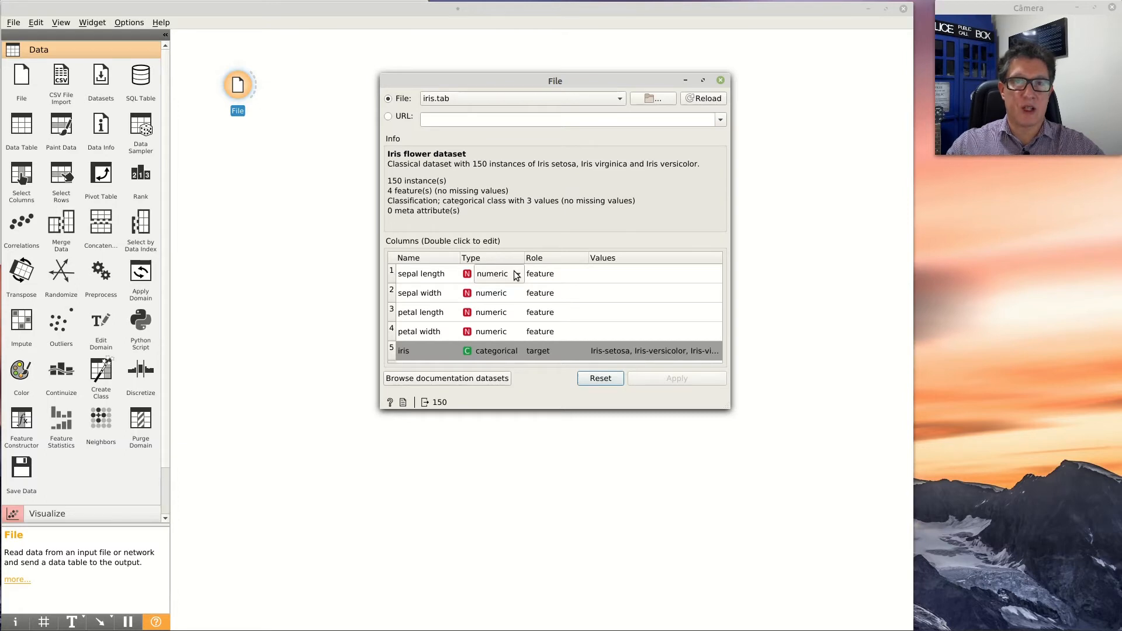
{"action": "left_click", "coordinate": [514, 273]}
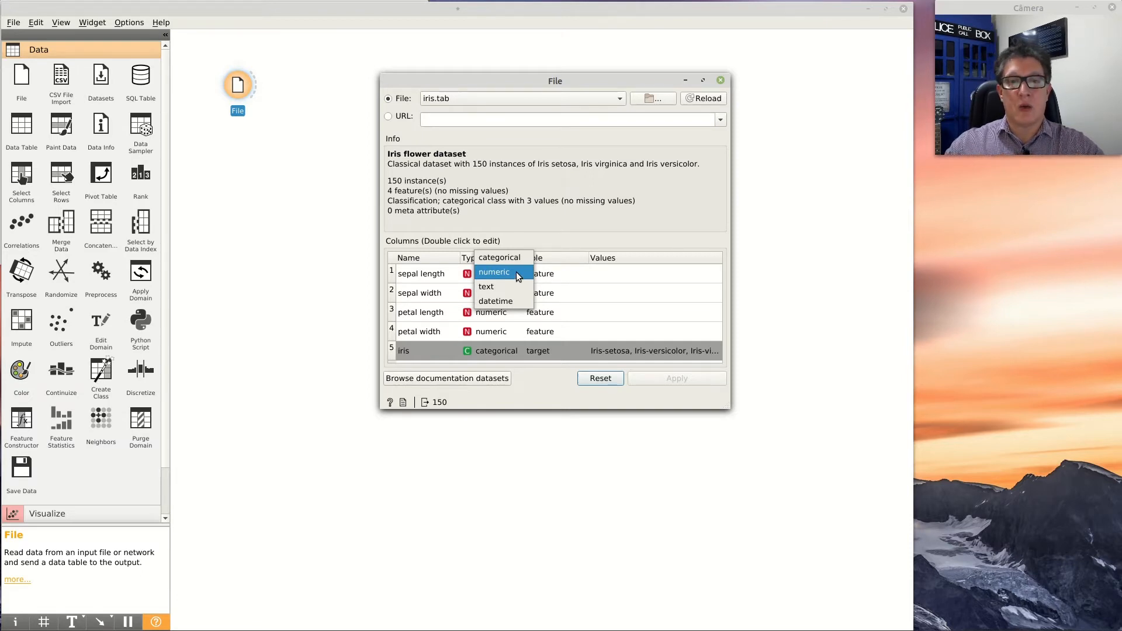
{"action": "left_click", "coordinate": [502, 271]}
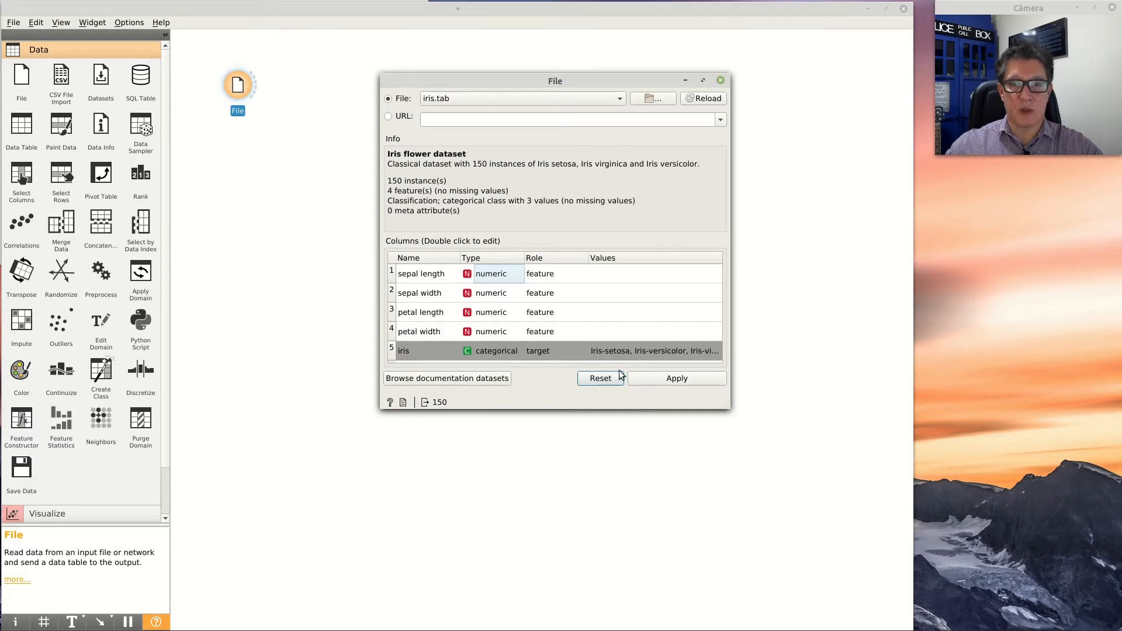
{"action": "left_click", "coordinate": [652, 383]}
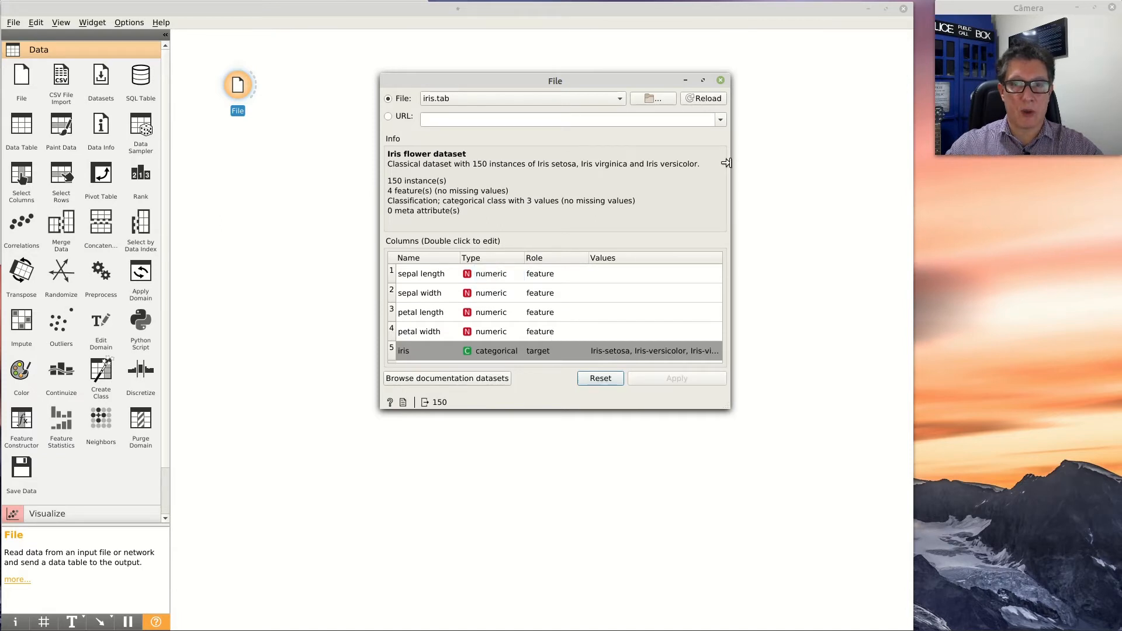
{"action": "left_click", "coordinate": [721, 80]}
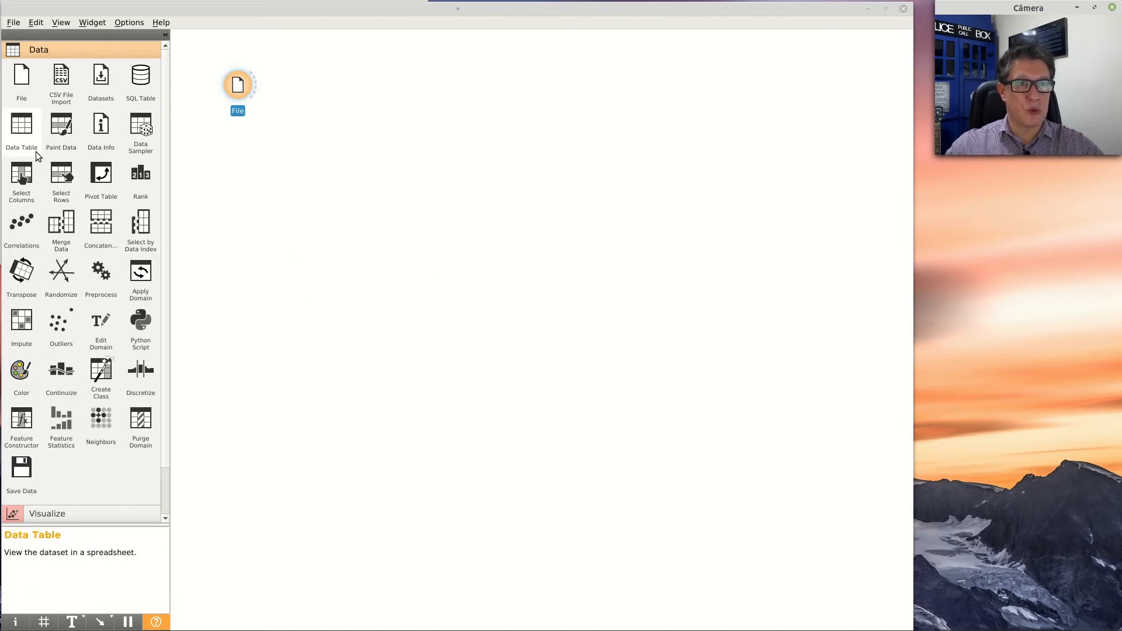
Add a Data Table widget beside the File widget and connect the File widget's data output to it.
{"action": "left_click_drag", "start_coordinate": [20, 132], "coordinate": [328, 87]}
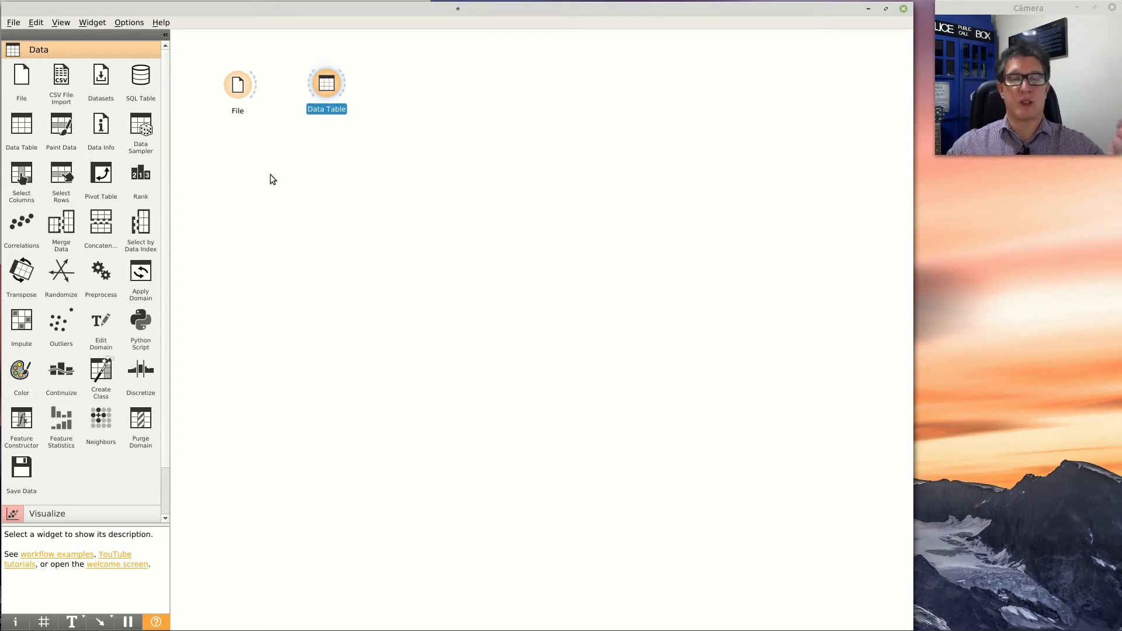
{"action": "left_click_drag", "start_coordinate": [254, 85], "coordinate": [342, 88]}
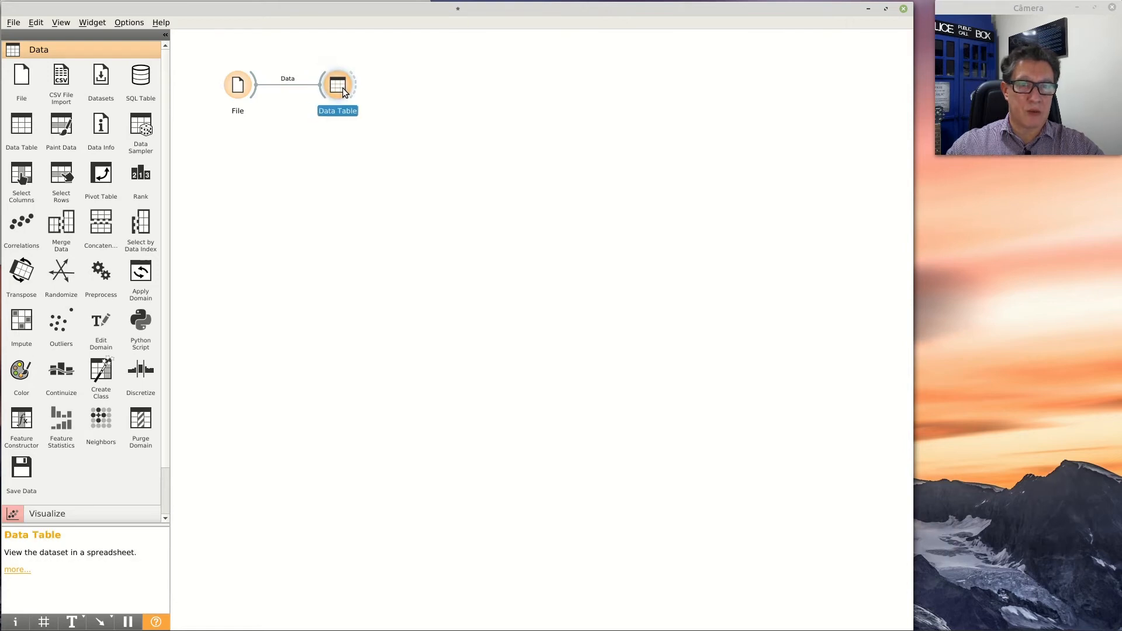
{"action": "left_click", "coordinate": [484, 194]}
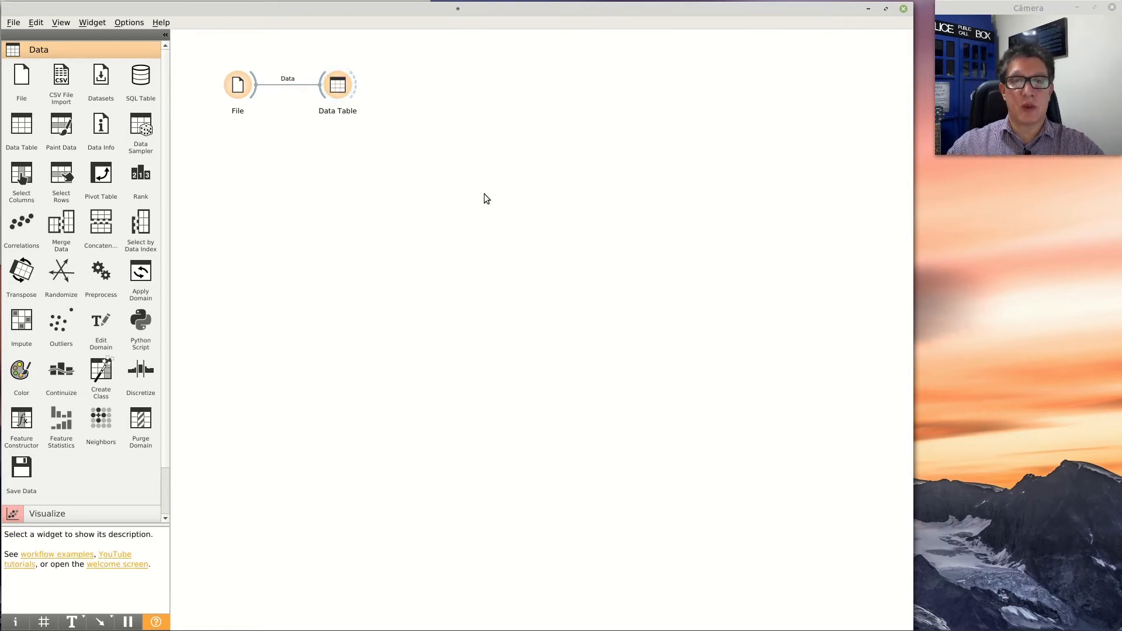
Examine the iris rows in the Data Table widget, widening its window to show the petal width column, and close it.
{"action": "double_click", "coordinate": [336, 87]}
{"action": "left_click_drag", "start_coordinate": [324, 12], "coordinate": [509, 97]}
{"action": "scroll", "coordinate": [630, 132], "scroll_direction": "down", "scroll_amount": 1}
{"action": "mouse_move", "coordinate": [630, 136]}
{"action": "left_mouse_down"}
{"action": "mouse_move", "coordinate": [631, 327]}
{"action": "mouse_move", "coordinate": [630, 120]}
{"action": "left_mouse_up"}
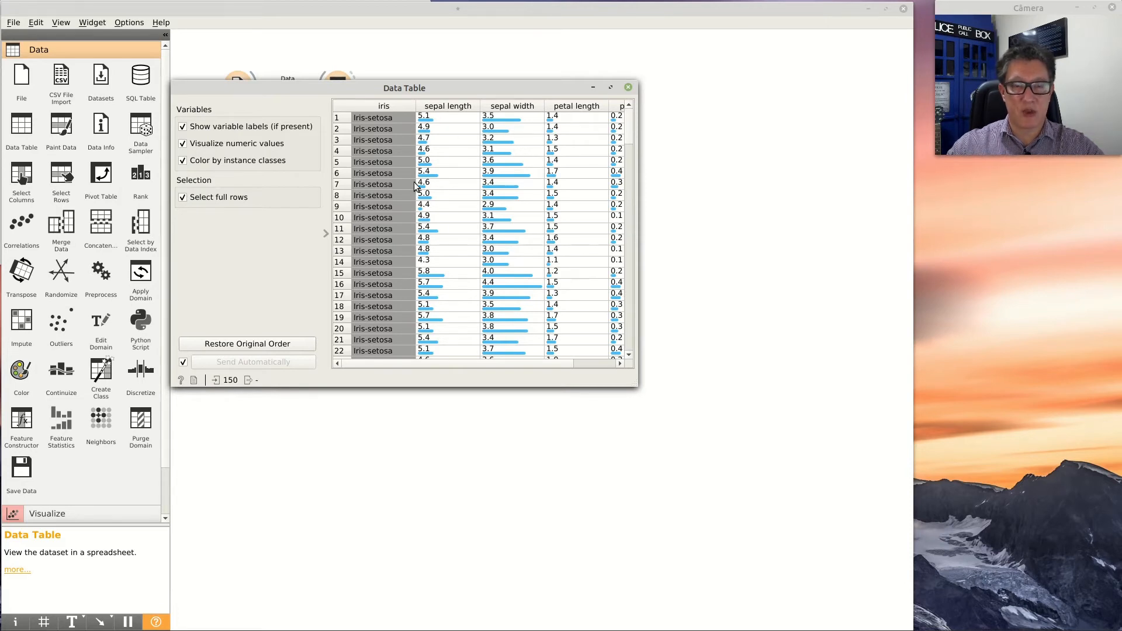
{"action": "mouse_move", "coordinate": [630, 131]}
{"action": "left_mouse_down"}
{"action": "mouse_move", "coordinate": [636, 296]}
{"action": "mouse_move", "coordinate": [626, 117]}
{"action": "left_mouse_up"}
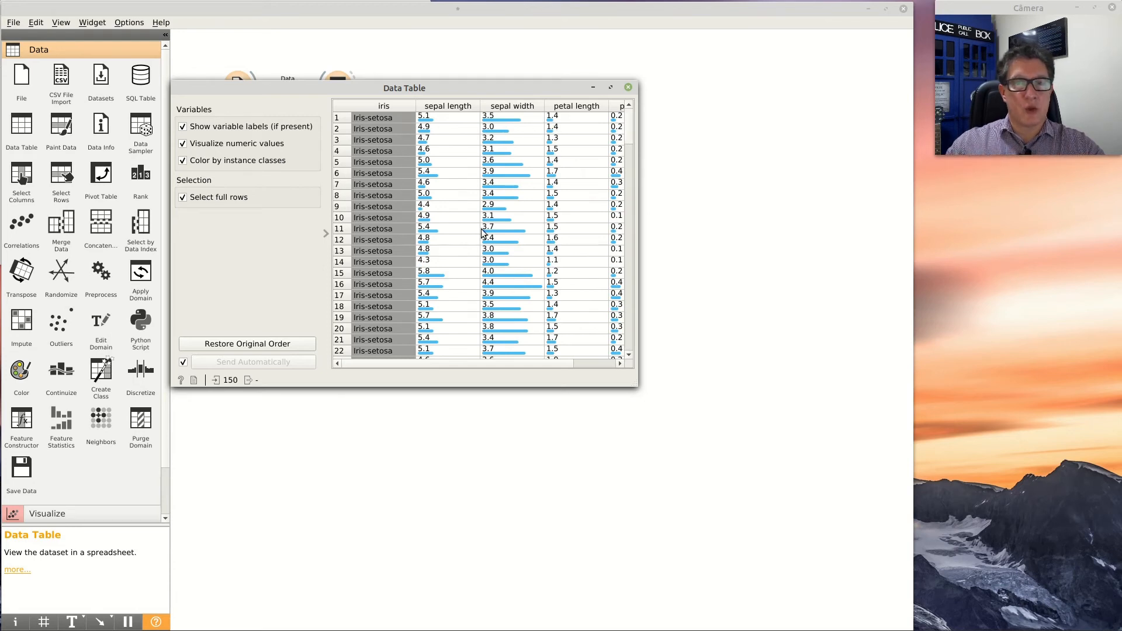
{"action": "left_click_drag", "start_coordinate": [637, 313], "coordinate": [691, 305]}
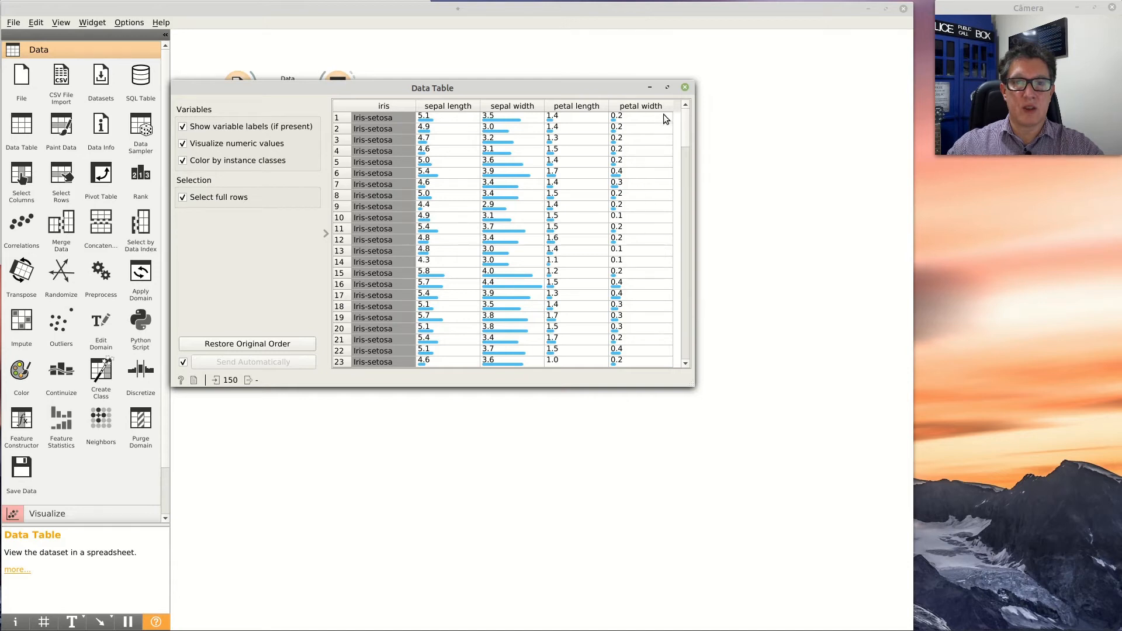
{"action": "left_click", "coordinate": [685, 88]}
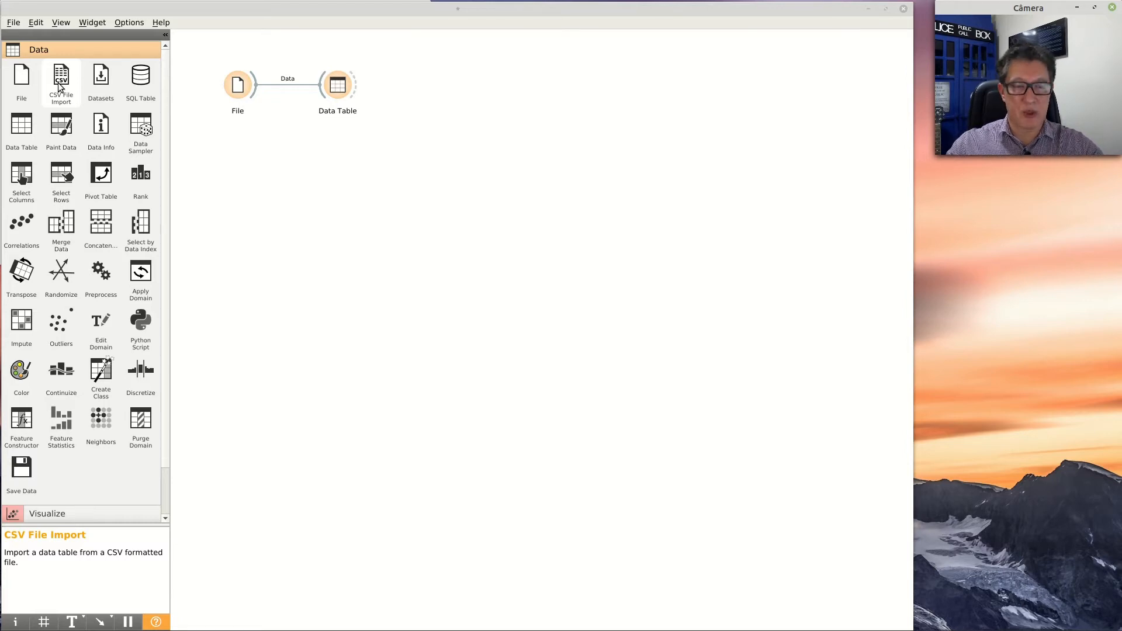
Add a CSV File Import widget below the File widget and open it.
{"action": "left_click_drag", "start_coordinate": [59, 87], "coordinate": [236, 174]}
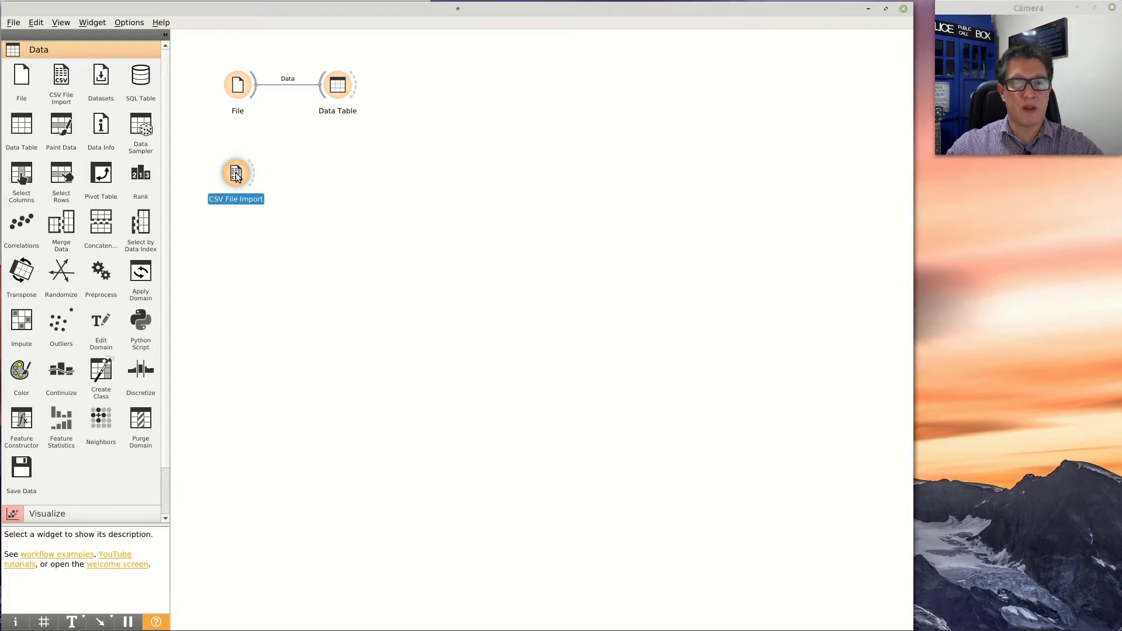
{"action": "double_click", "coordinate": [236, 174]}
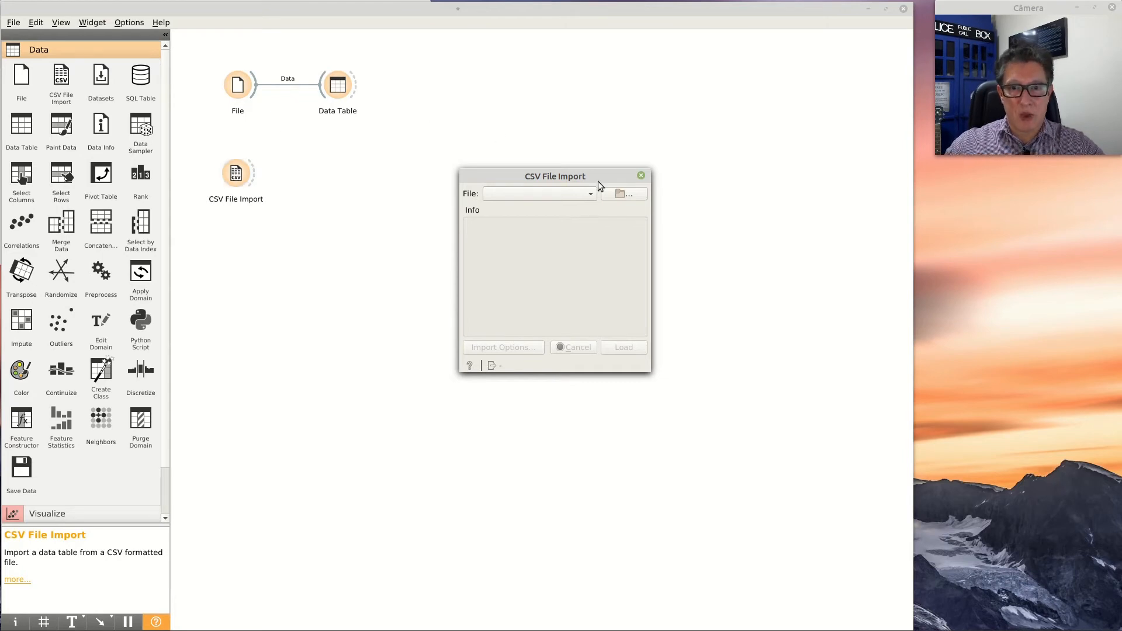
Choose diabetes_diagnosis.csv from the Documentos/datasets folder as the file to import.
{"action": "left_click", "coordinate": [614, 194]}
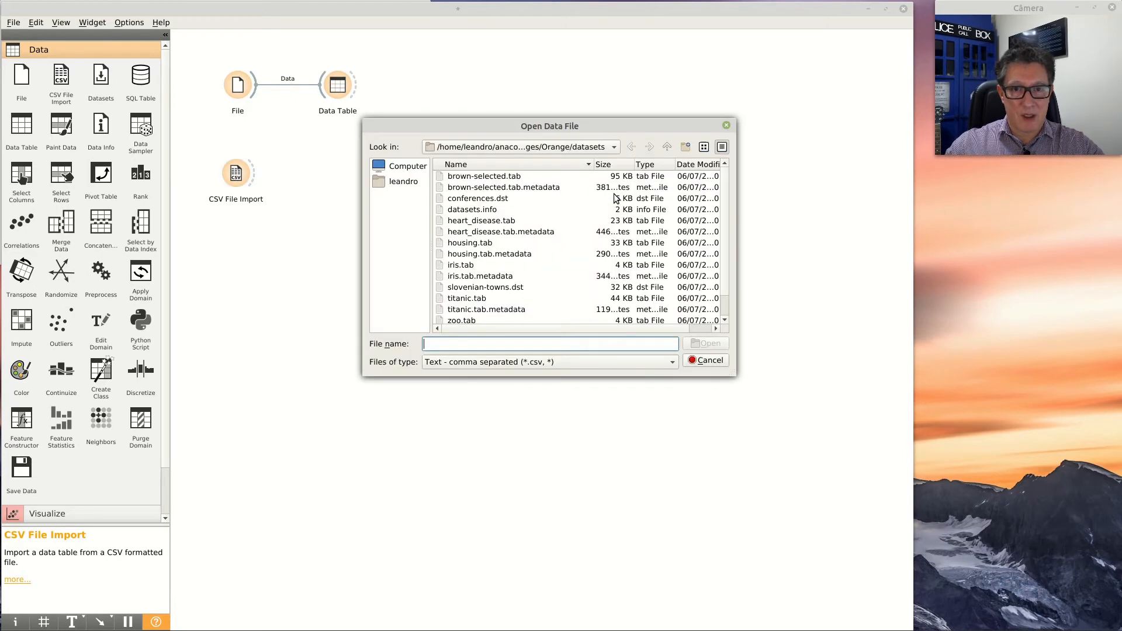
{"action": "left_click", "coordinate": [402, 182]}
{"action": "double_click", "coordinate": [472, 200]}
{"action": "double_click", "coordinate": [468, 175]}
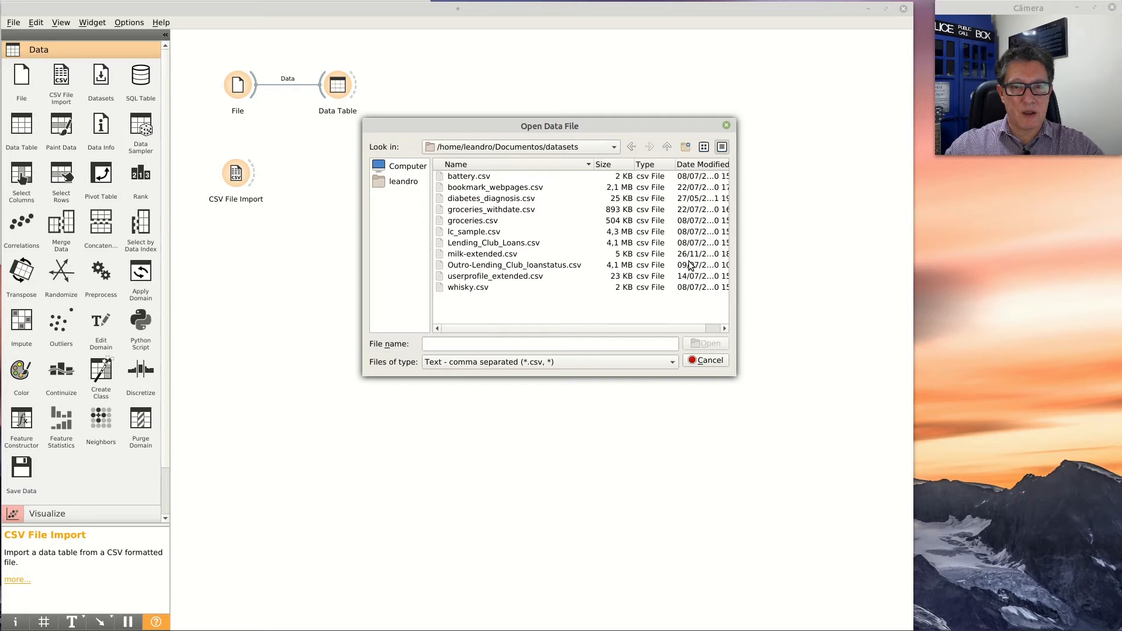
{"action": "left_click", "coordinate": [494, 200]}
{"action": "left_click", "coordinate": [701, 343]}
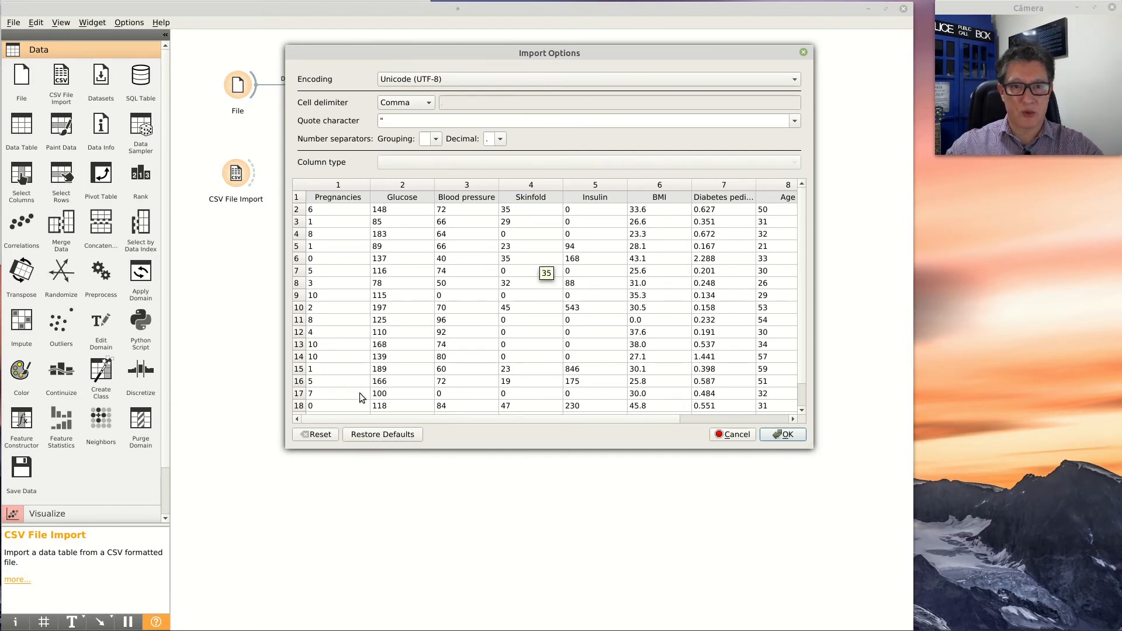
Accept the import options with Comma as cell delimiter and Unicode (UTF-8) encoding, and close the CSV File Import widget.
{"action": "left_click", "coordinate": [424, 105]}
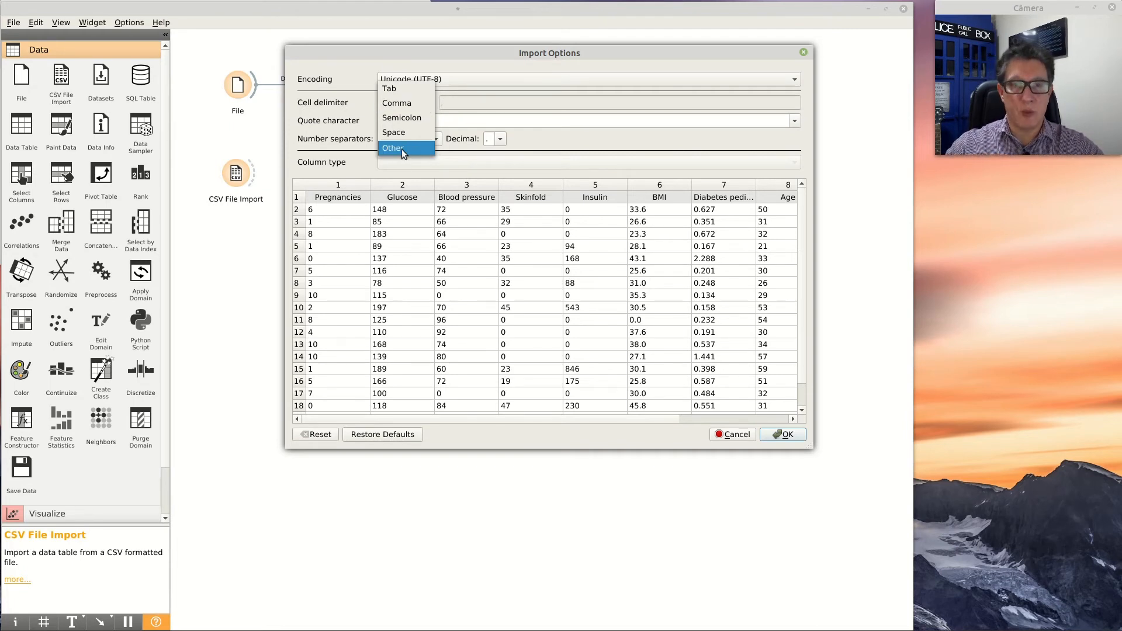
{"action": "left_click", "coordinate": [399, 102]}
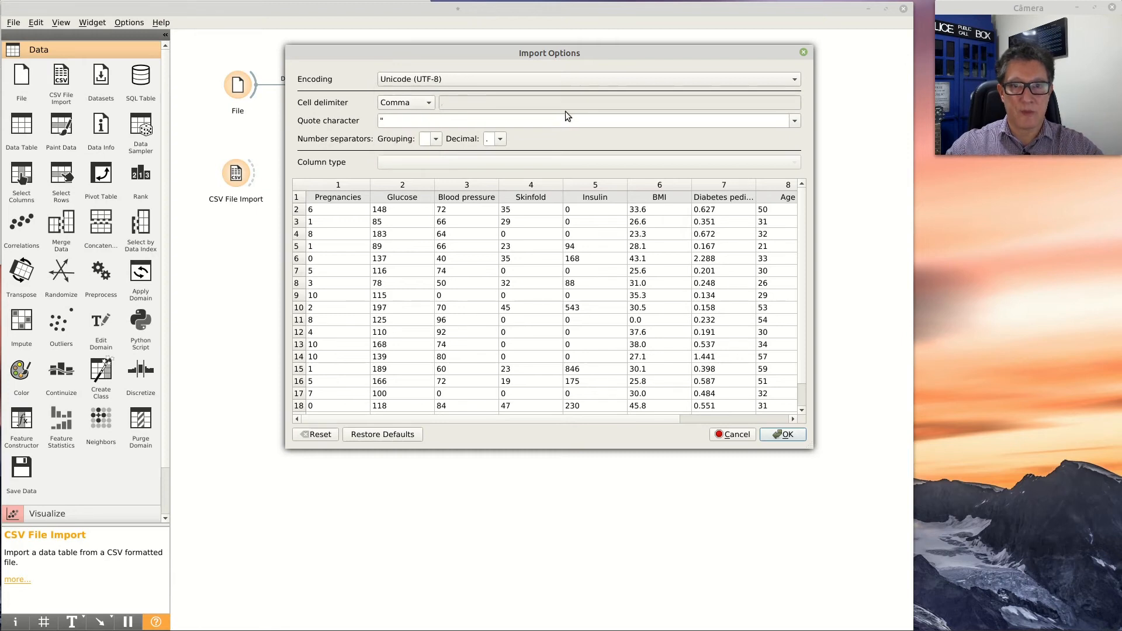
{"action": "left_click", "coordinate": [437, 122]}
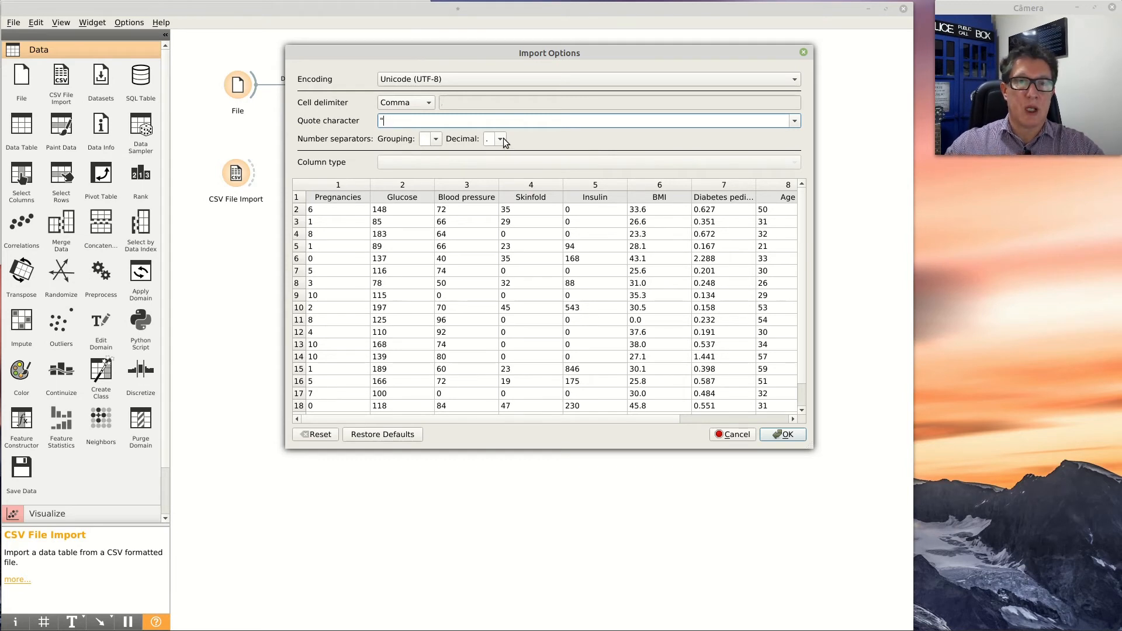
{"action": "left_click", "coordinate": [492, 79]}
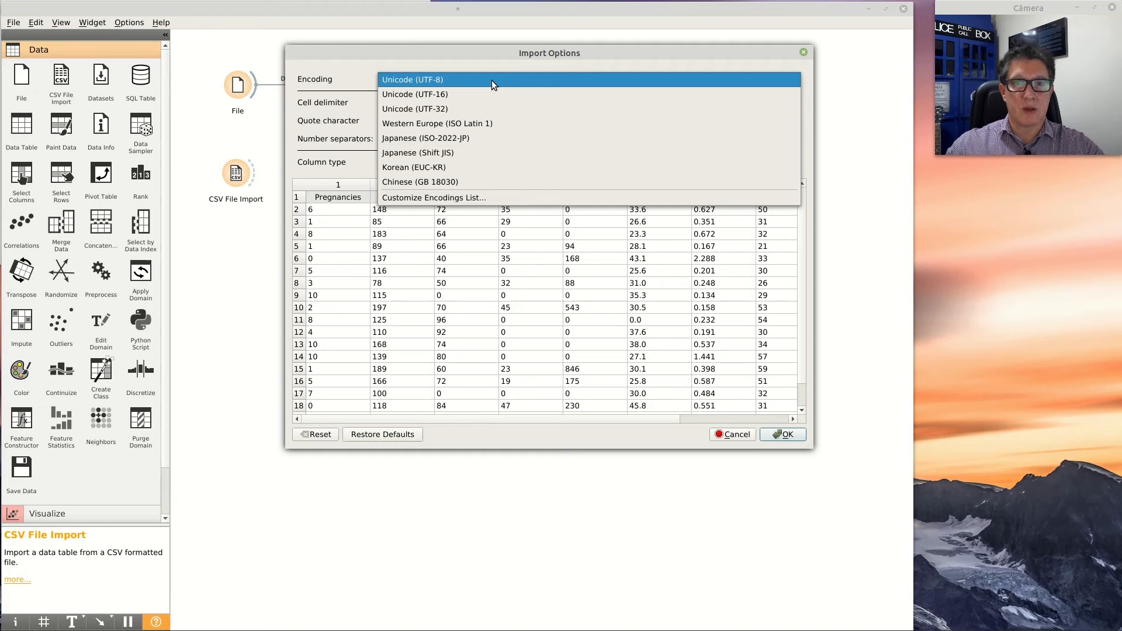
{"action": "left_click", "coordinate": [490, 55]}
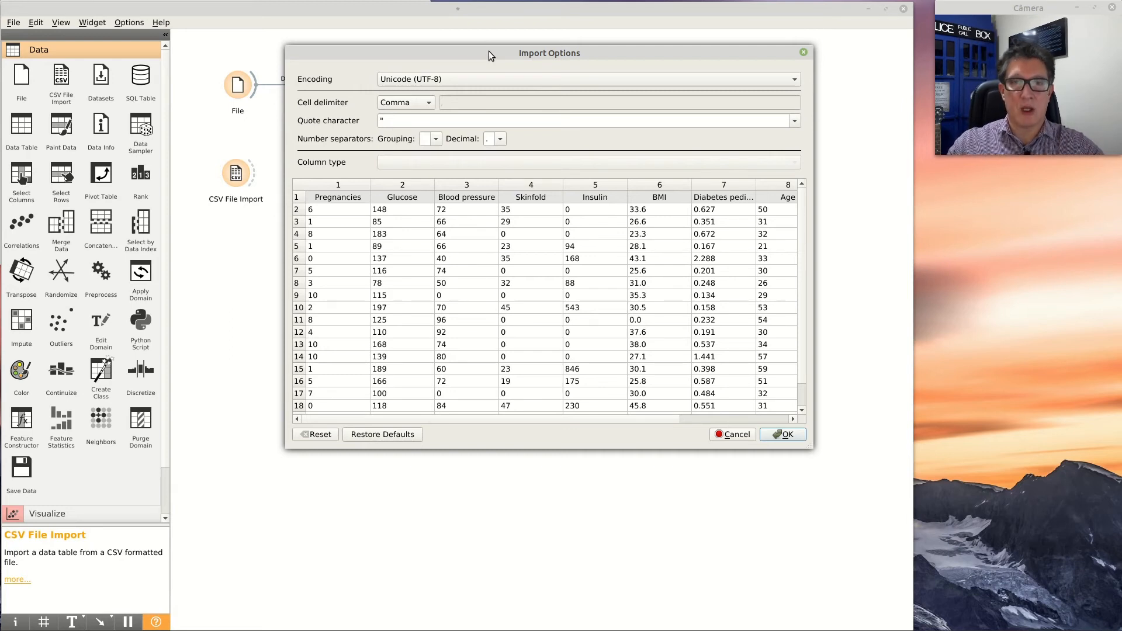
{"action": "left_click", "coordinate": [783, 435]}
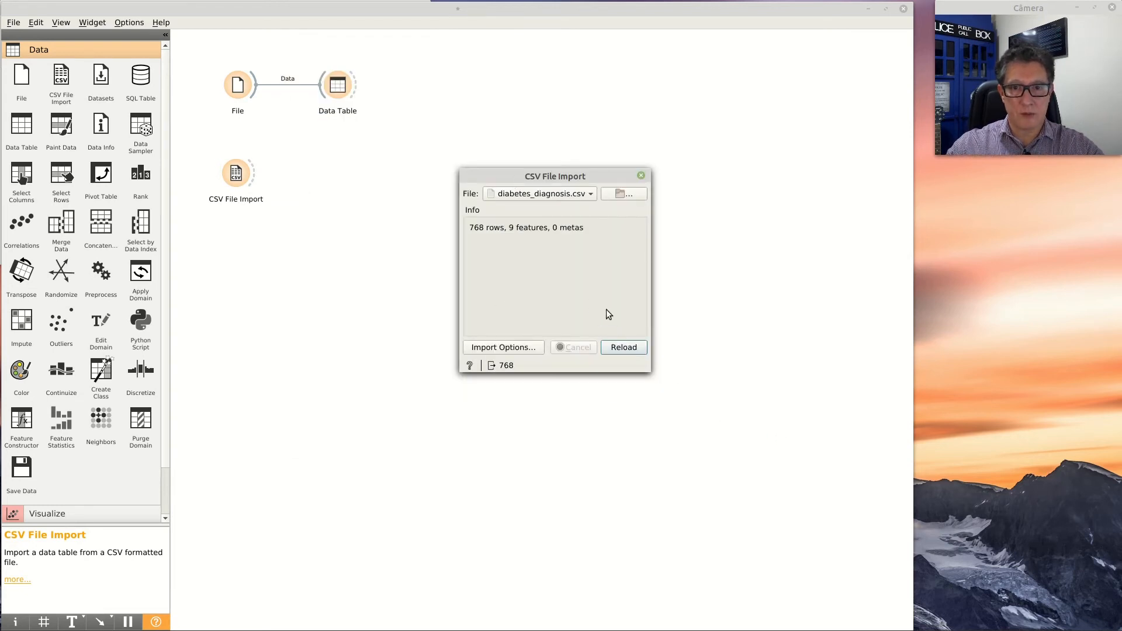
{"action": "left_click", "coordinate": [642, 176]}
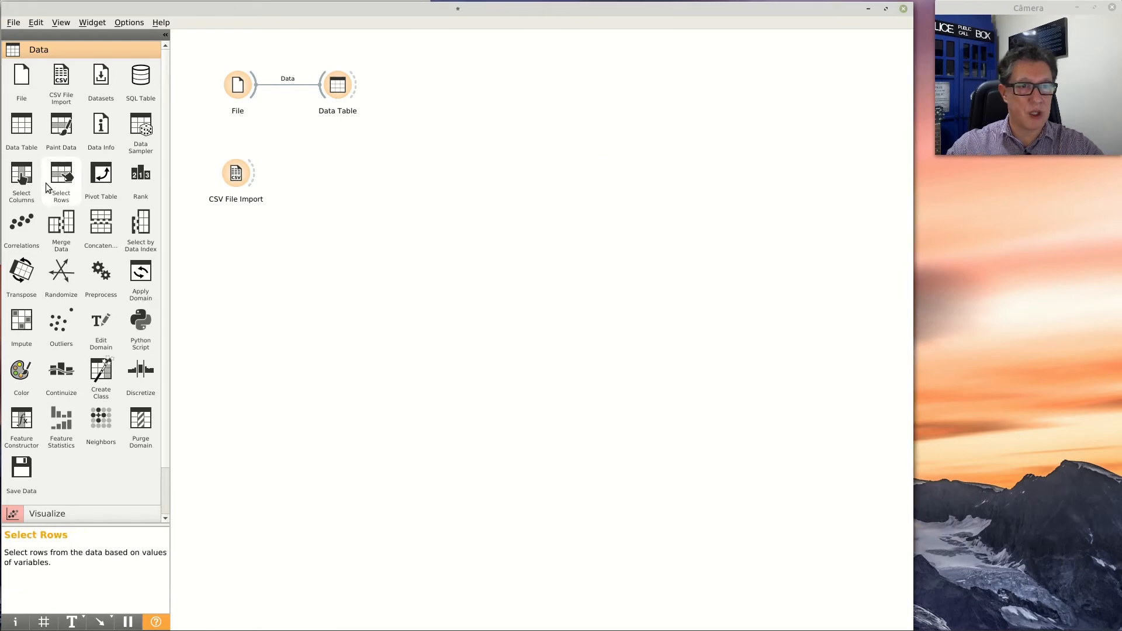
Connect a new Data Table widget to CSV File Import and examine all the diabetes columns in its widened window.
{"action": "left_click_drag", "start_coordinate": [253, 176], "coordinate": [345, 172]}
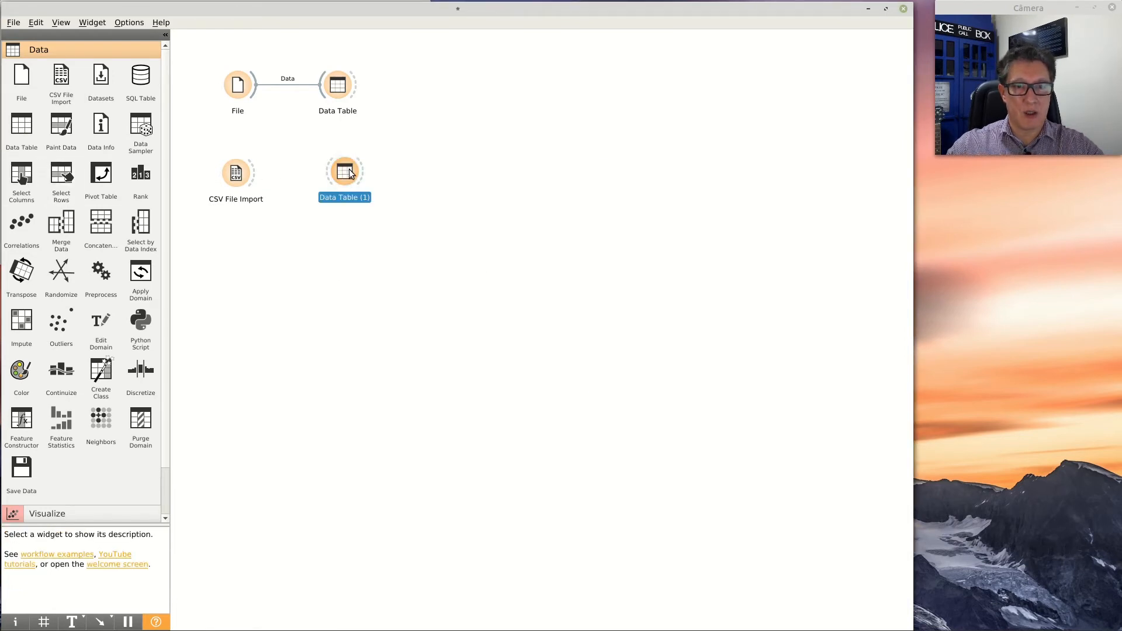
{"action": "left_click_drag", "start_coordinate": [256, 173], "coordinate": [327, 173]}
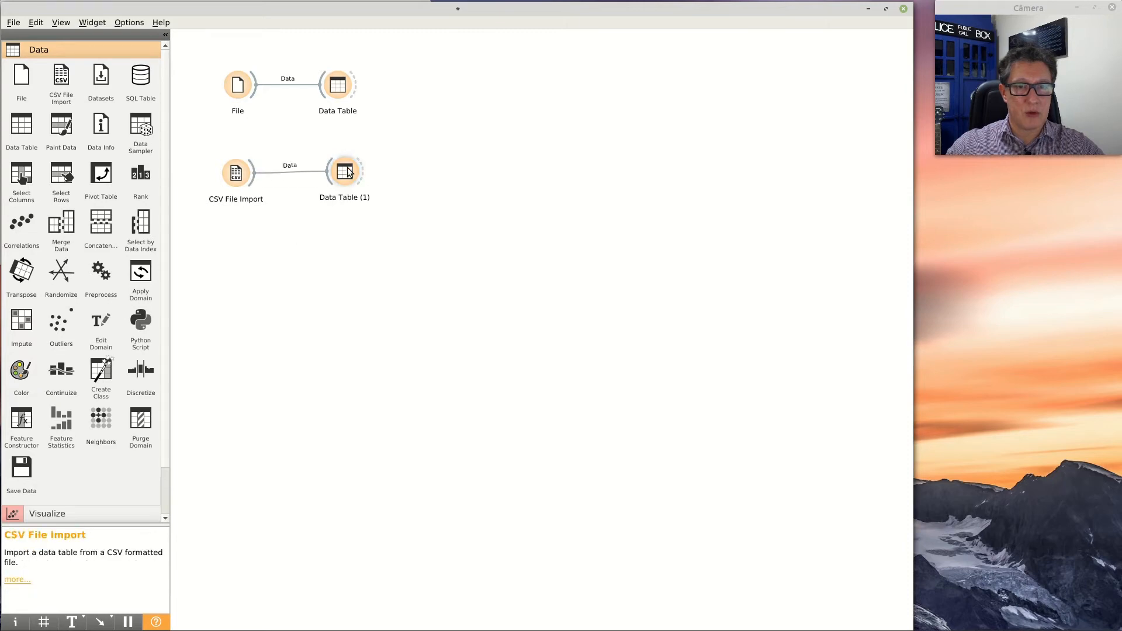
{"action": "double_click", "coordinate": [361, 197]}
{"action": "double_click", "coordinate": [345, 174]}
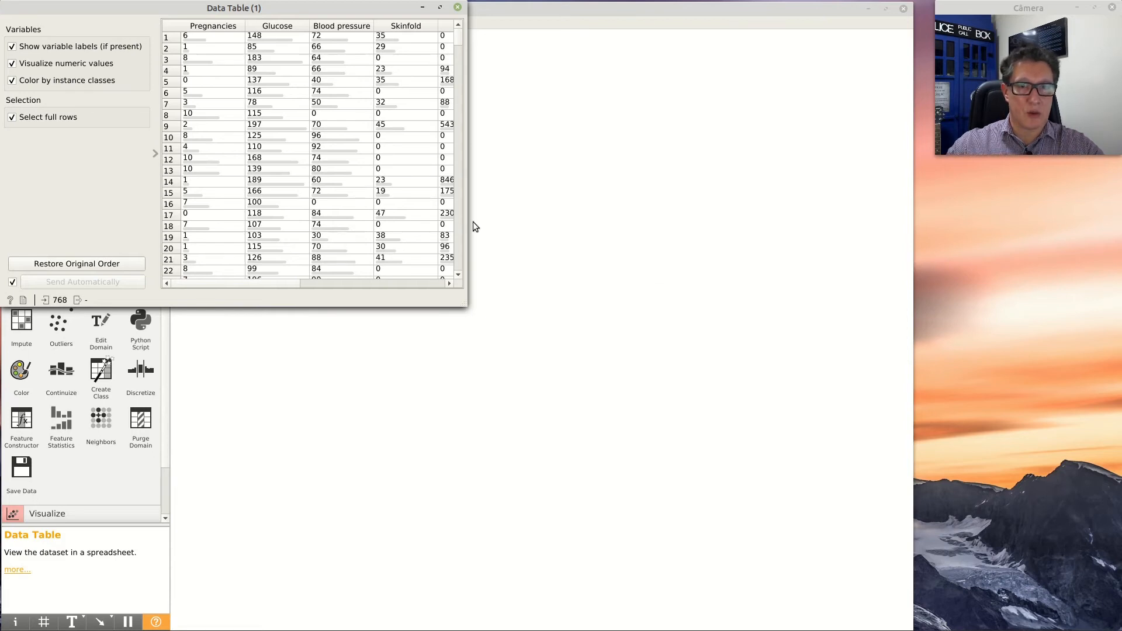
{"action": "left_click_drag", "start_coordinate": [467, 208], "coordinate": [793, 212]}
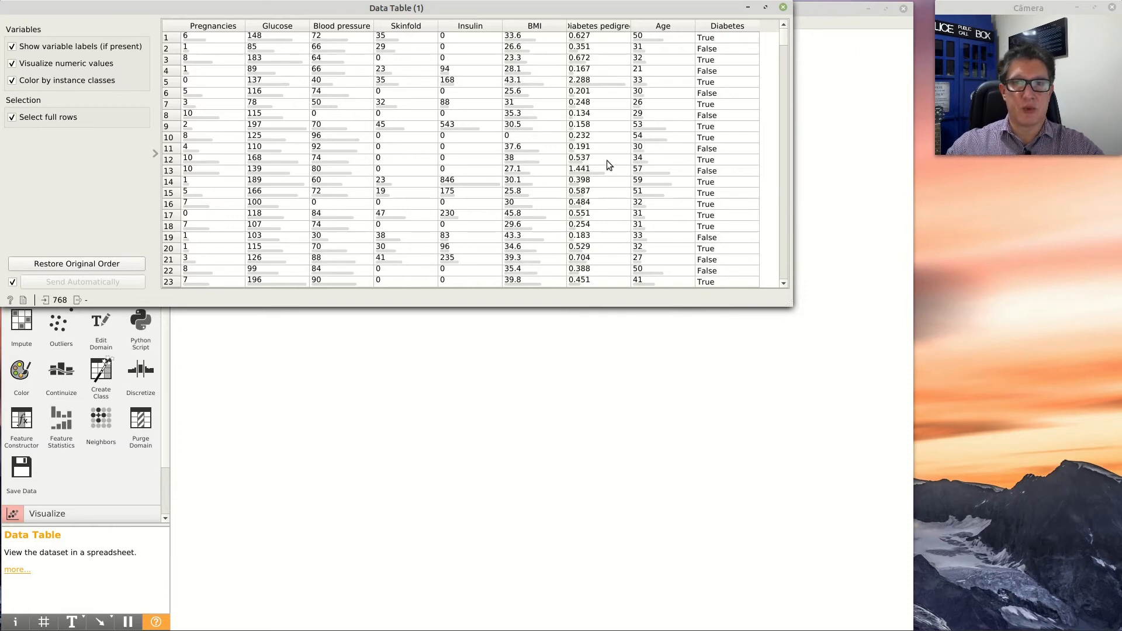
{"action": "left_click", "coordinate": [784, 8]}
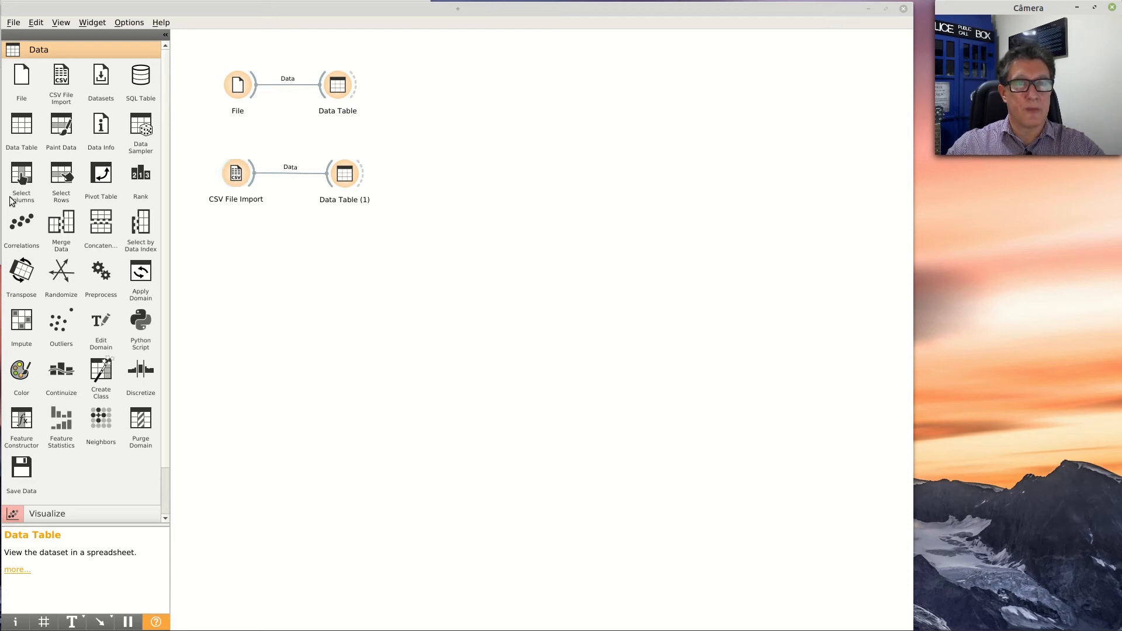
Add a Datasets widget below CSV File Import and choose the Zoo dataset in it.
{"action": "left_click_drag", "start_coordinate": [99, 74], "coordinate": [233, 260]}
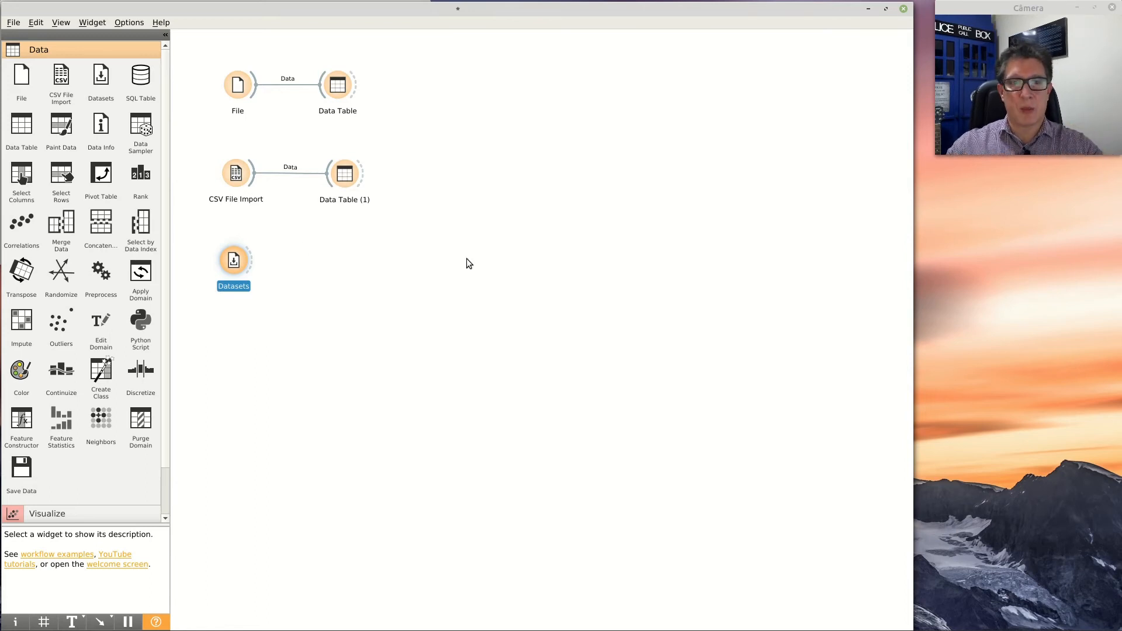
{"action": "double_click", "coordinate": [234, 262]}
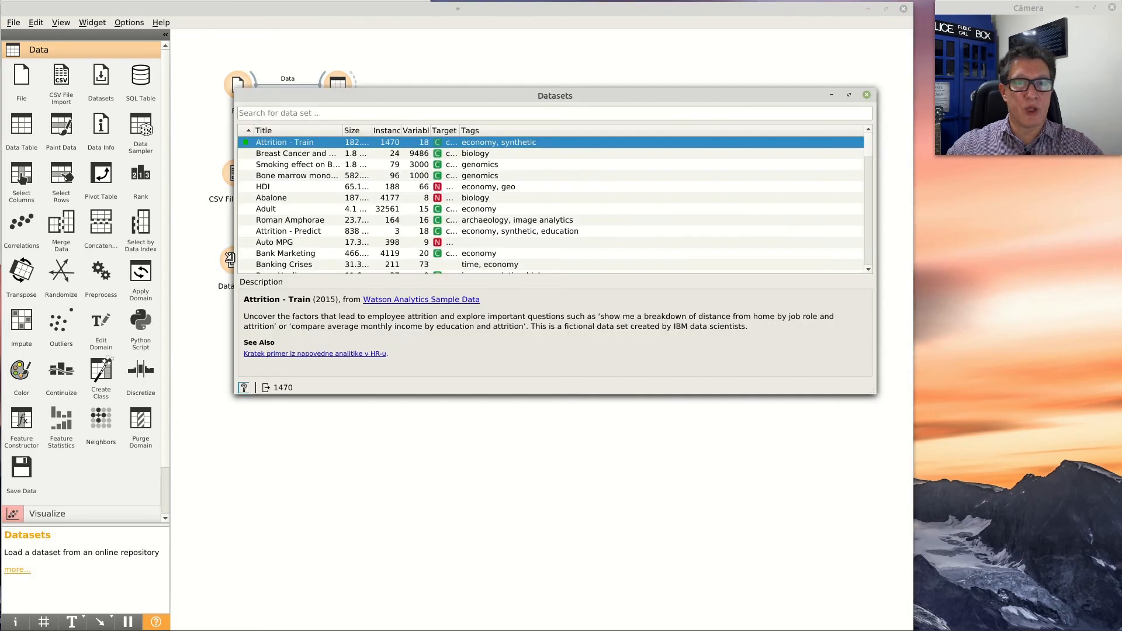
{"action": "scroll", "coordinate": [616, 168], "scroll_direction": "down", "scroll_amount": 10}
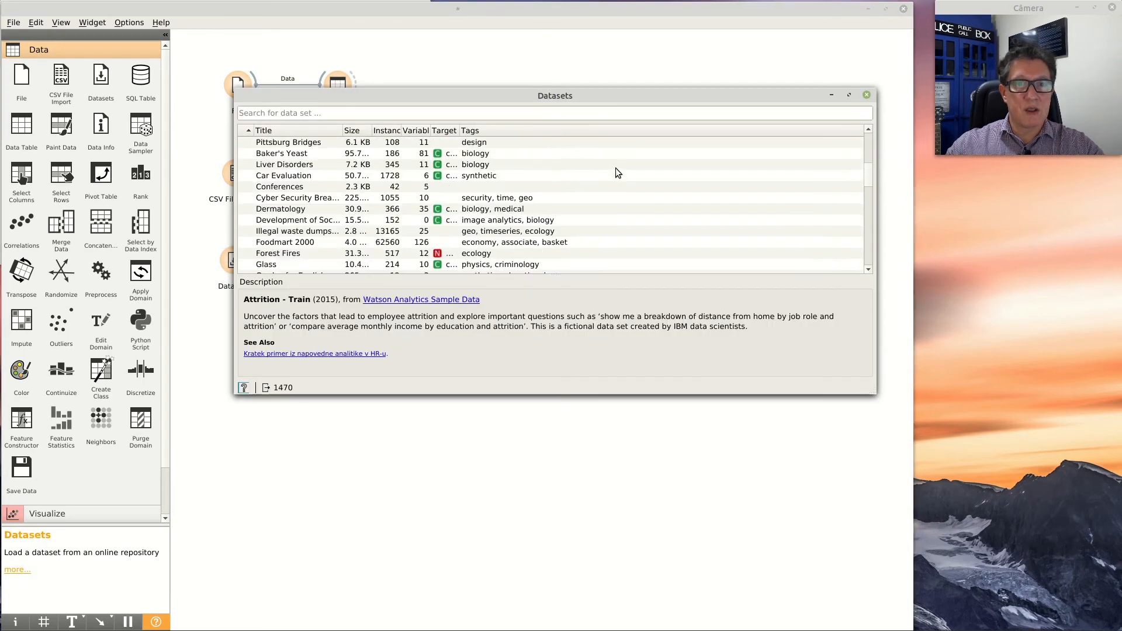
{"action": "scroll", "coordinate": [684, 186], "scroll_direction": "down", "scroll_amount": 10}
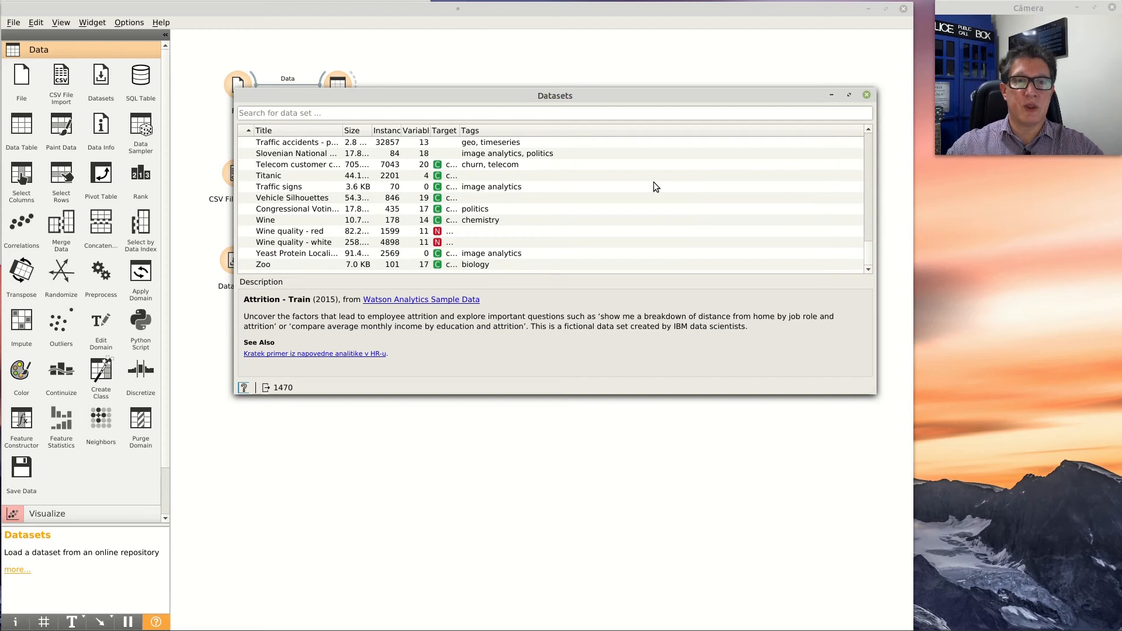
{"action": "left_click", "coordinate": [279, 268]}
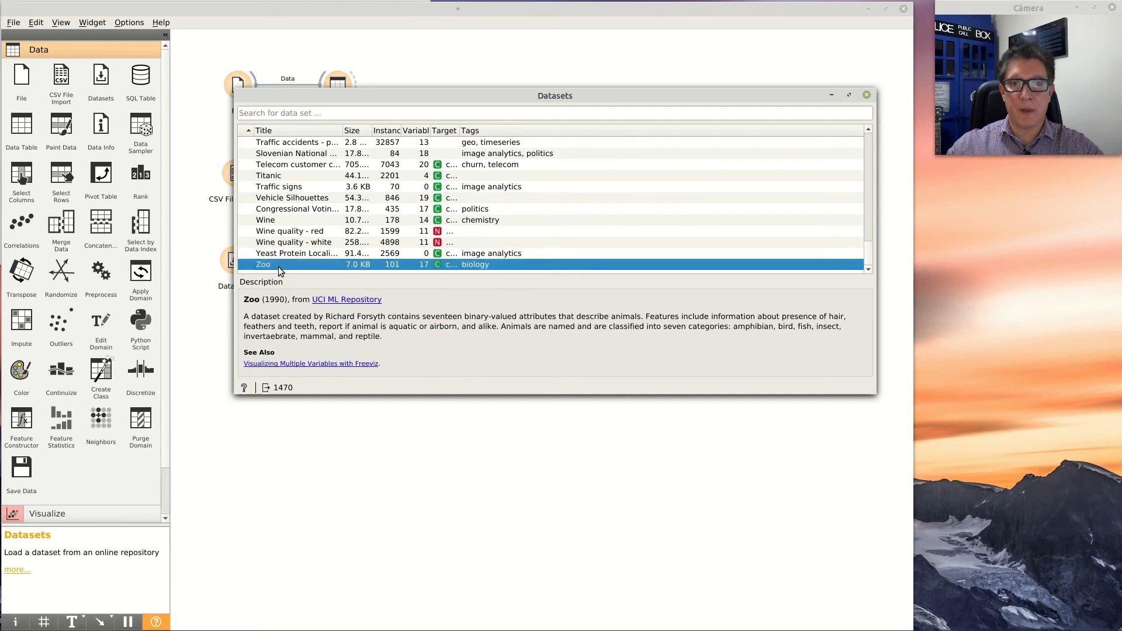
{"action": "left_click", "coordinate": [867, 95]}
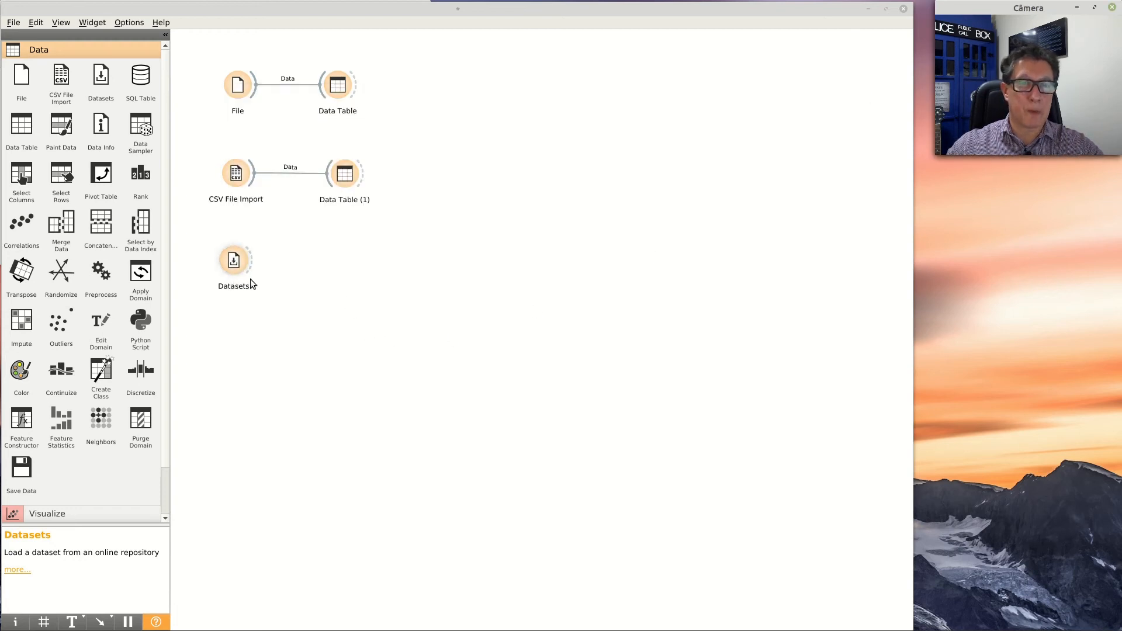
Connect a new Data Table widget to the Datasets widget and examine the zoo animals in its enlarged window.
{"action": "left_click_drag", "start_coordinate": [21, 126], "coordinate": [343, 253]}
{"action": "left_click_drag", "start_coordinate": [251, 261], "coordinate": [325, 258]}
{"action": "double_click", "coordinate": [343, 256]}
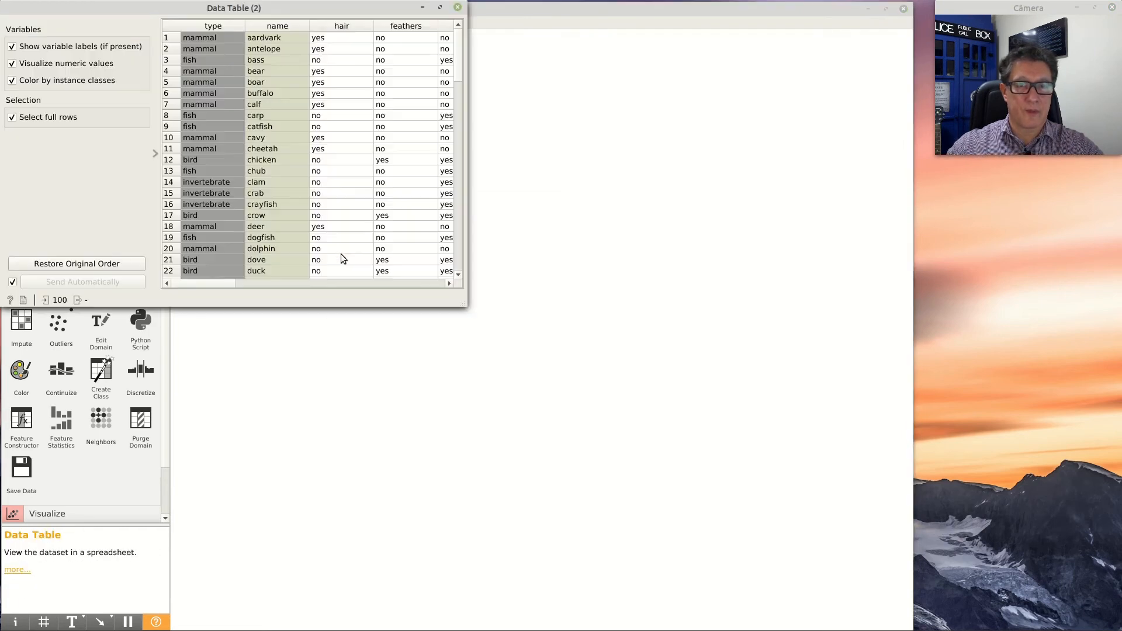
{"action": "left_click_drag", "start_coordinate": [462, 301], "coordinate": [831, 389]}
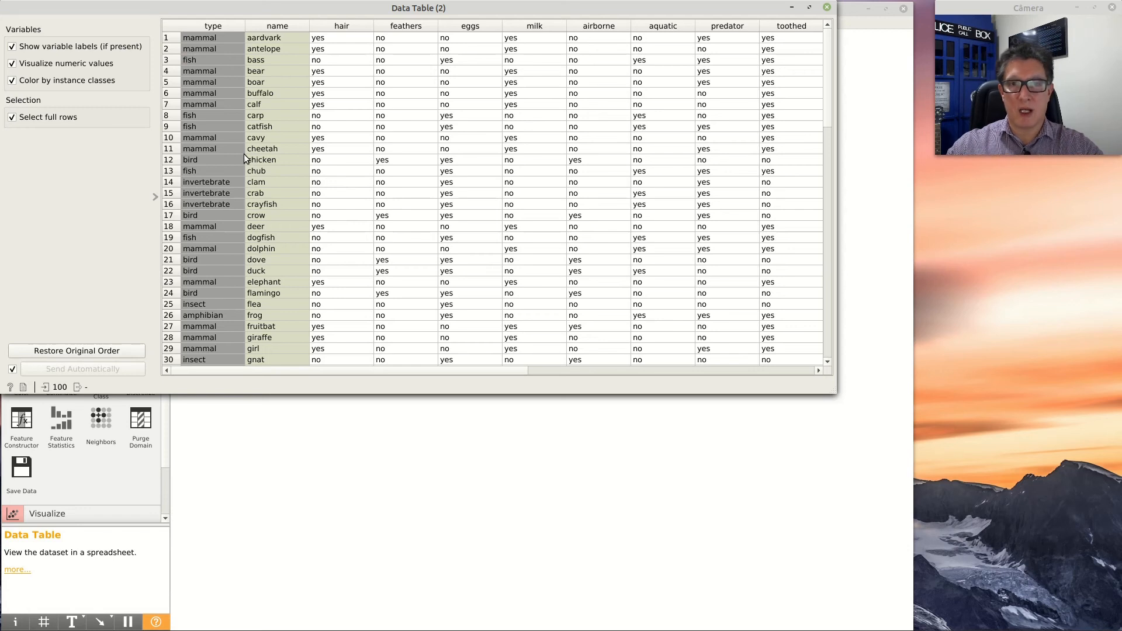
{"action": "left_click", "coordinate": [828, 8]}
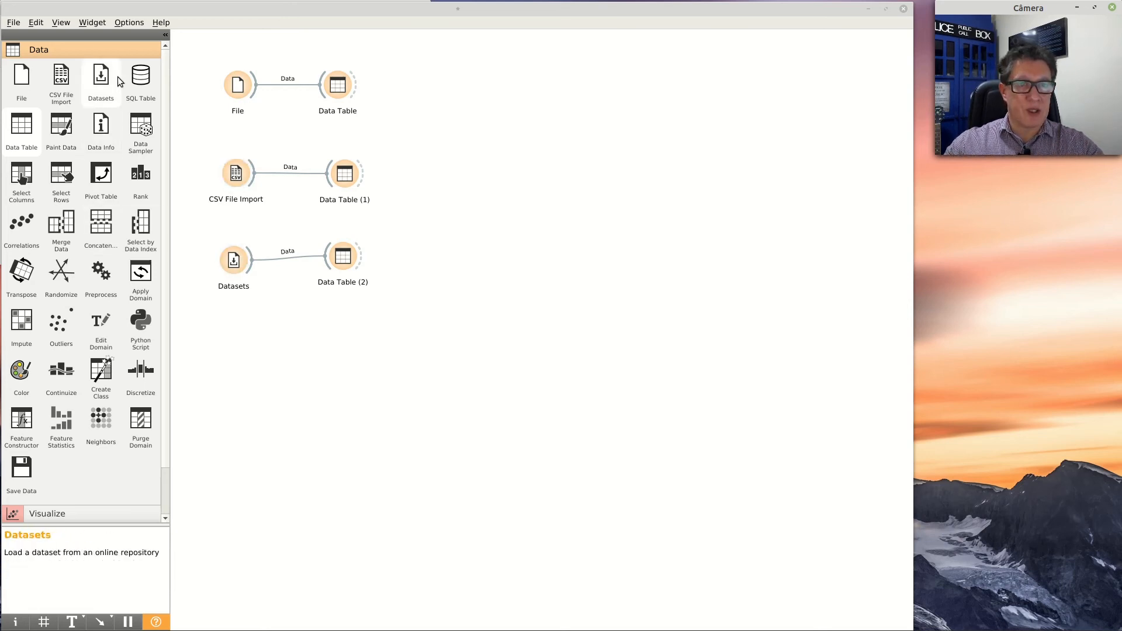
Add an SQL Table widget below the Datasets widget.
{"action": "left_click_drag", "start_coordinate": [141, 79], "coordinate": [234, 337]}
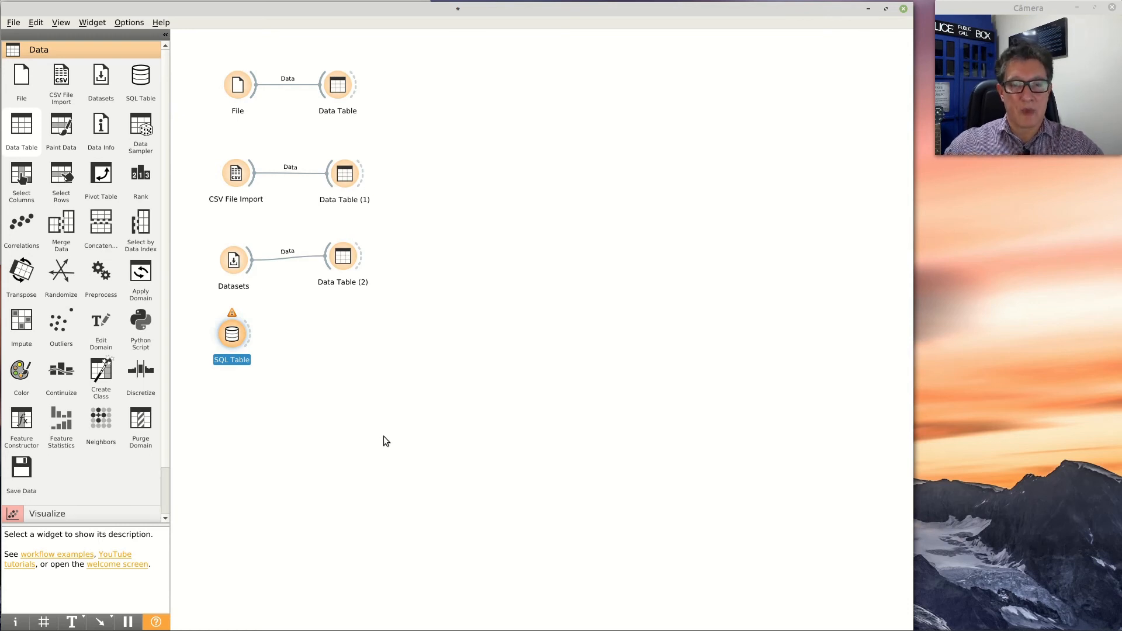
Switch to pgAdmin to examine the livraria database's tables and the livros query output, and return to Orange.
{"action": "mouse_move", "coordinate": [466, 630]}
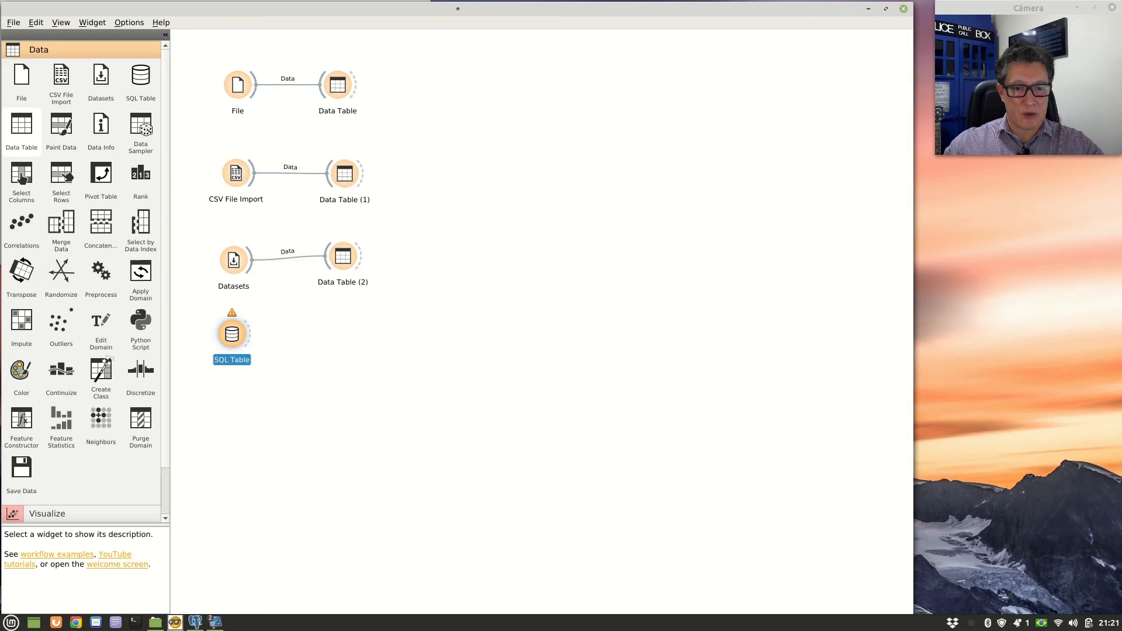
{"action": "left_click", "coordinate": [215, 623]}
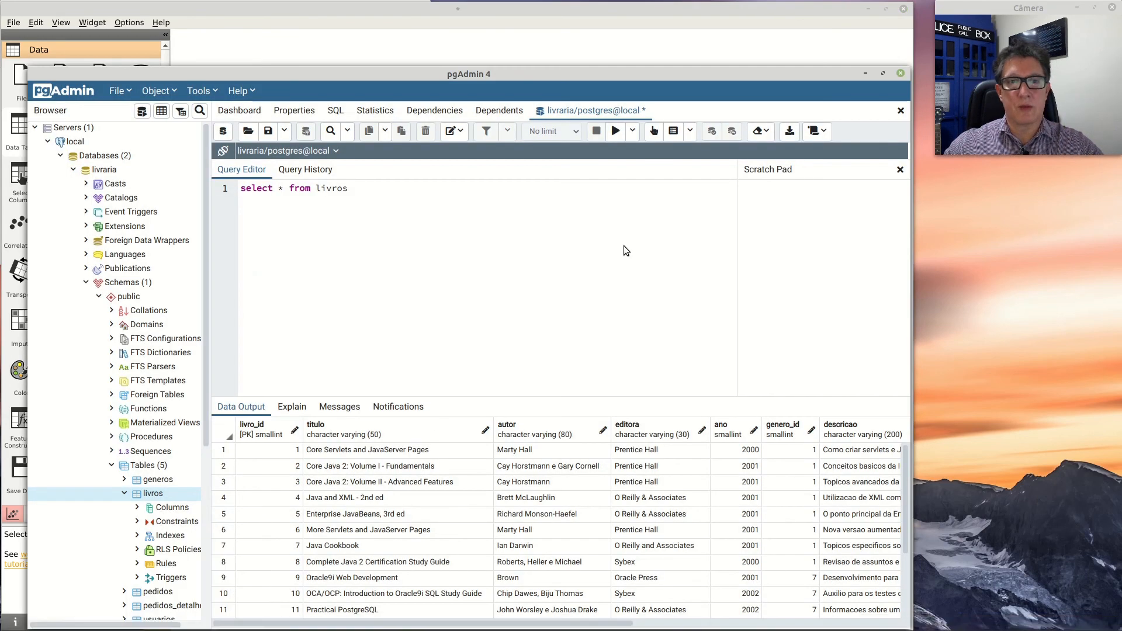
{"action": "left_click_drag", "start_coordinate": [542, 78], "coordinate": [560, 77]}
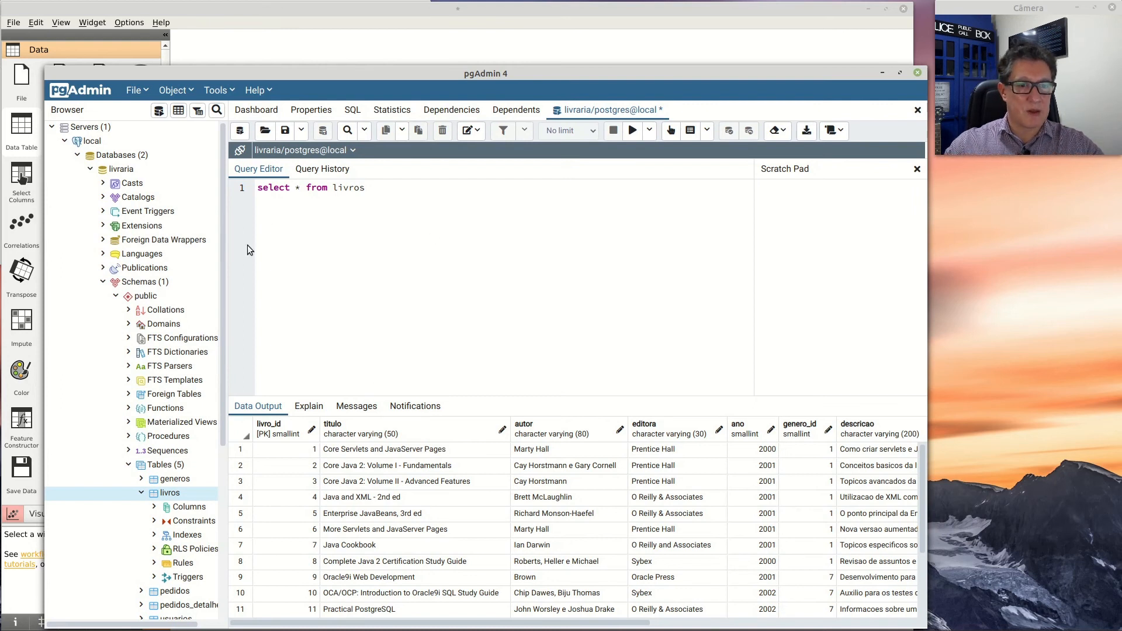
{"action": "scroll", "coordinate": [146, 438], "scroll_direction": "down", "scroll_amount": 3}
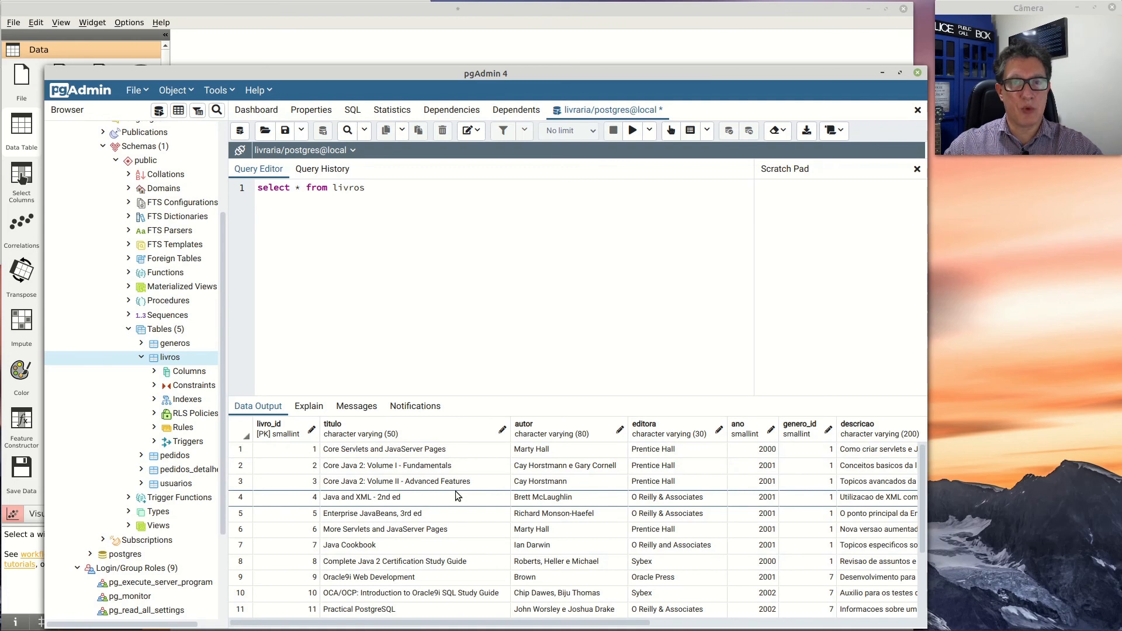
{"action": "left_click", "coordinate": [271, 8]}
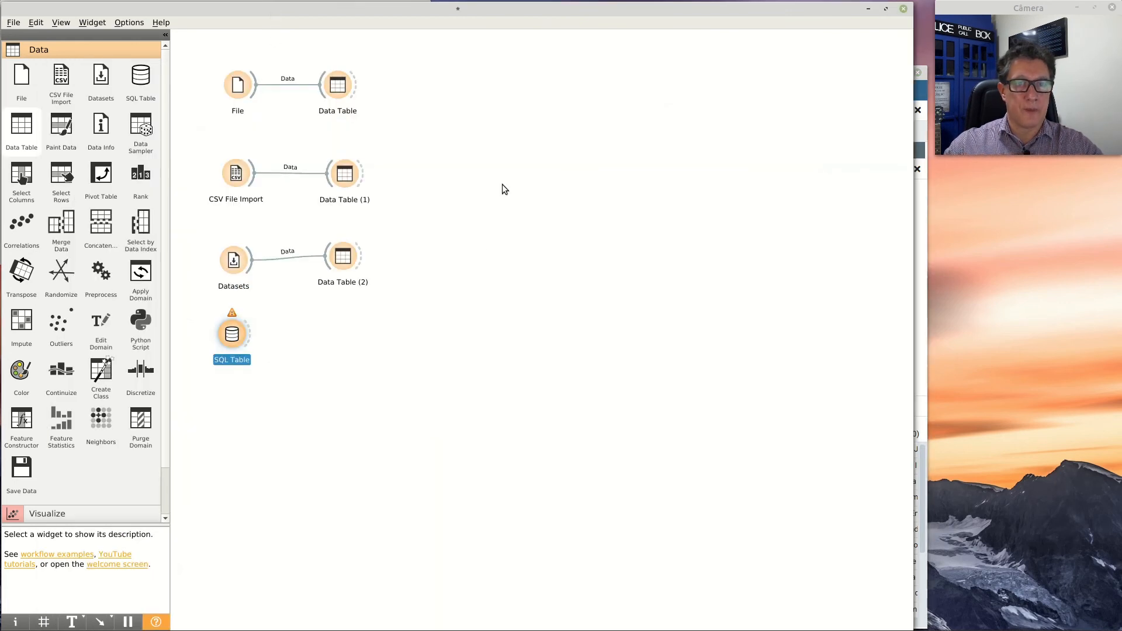
Open the SQL Table widget and review its server type, host, database and user settings.
{"action": "double_click", "coordinate": [232, 336]}
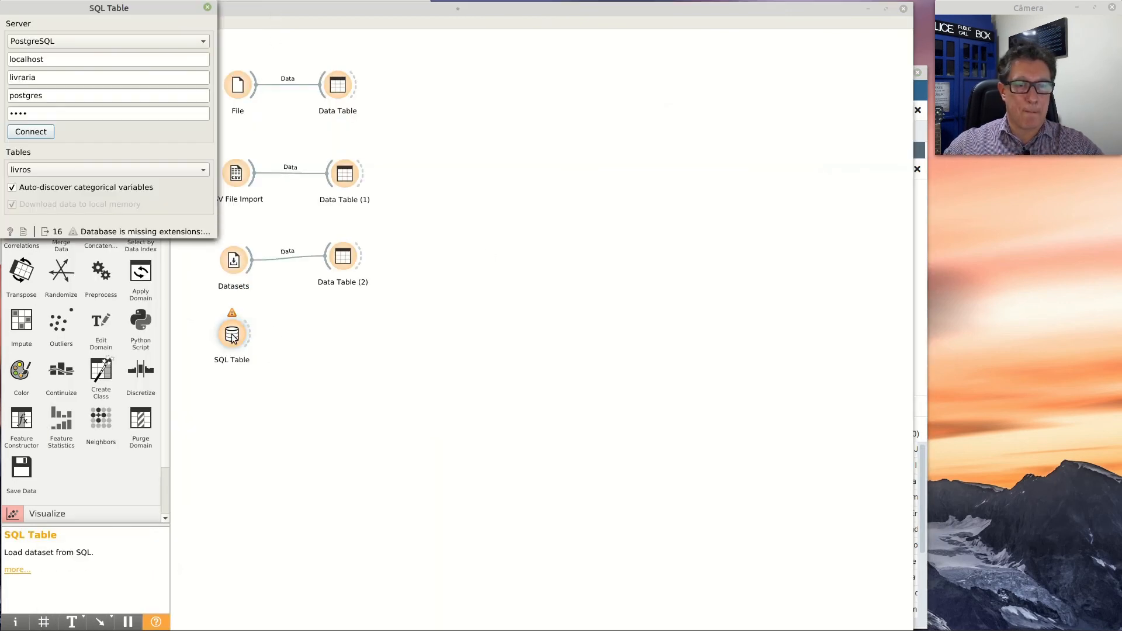
{"action": "left_click_drag", "start_coordinate": [103, 9], "coordinate": [522, 92]}
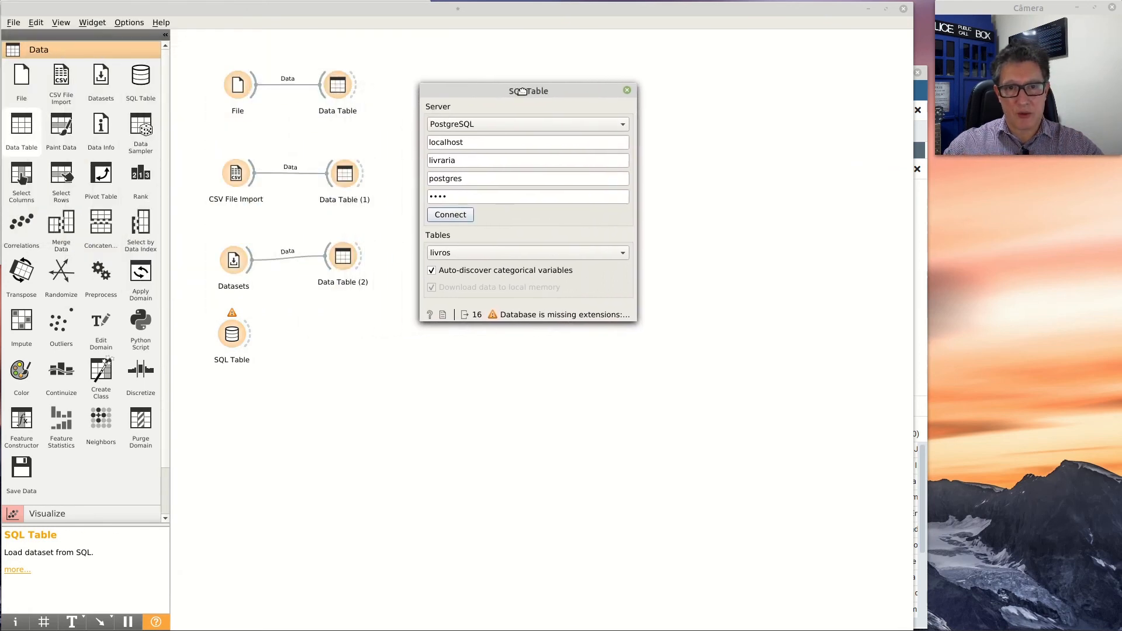
{"action": "left_click", "coordinate": [538, 122]}
{"action": "left_click", "coordinate": [605, 125]}
{"action": "left_click", "coordinate": [606, 125]}
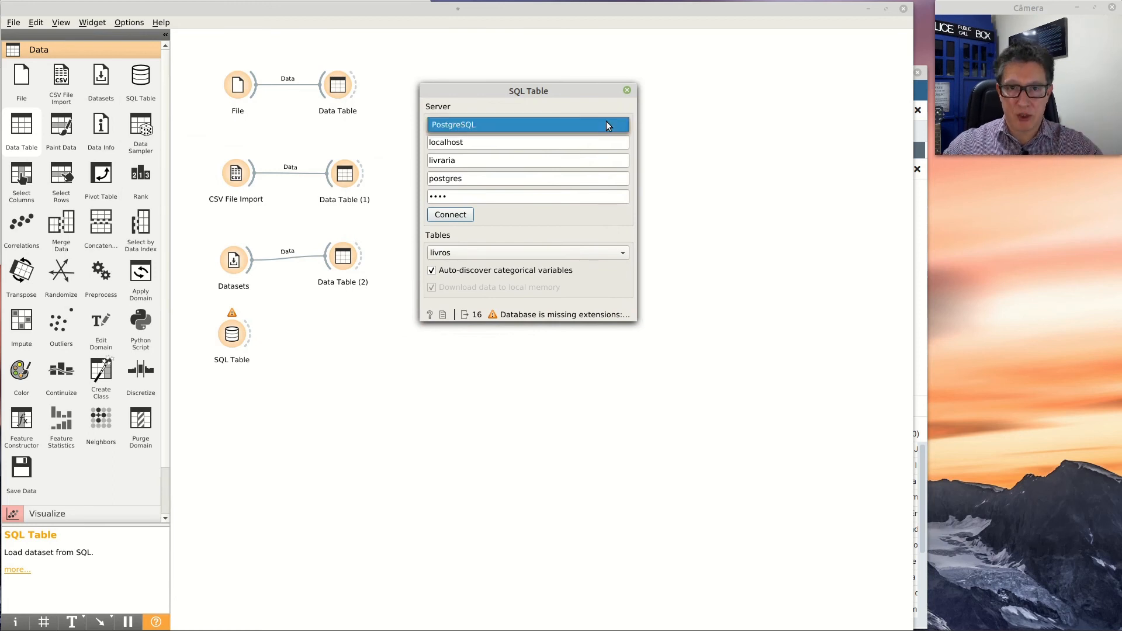
{"action": "left_click", "coordinate": [605, 125]}
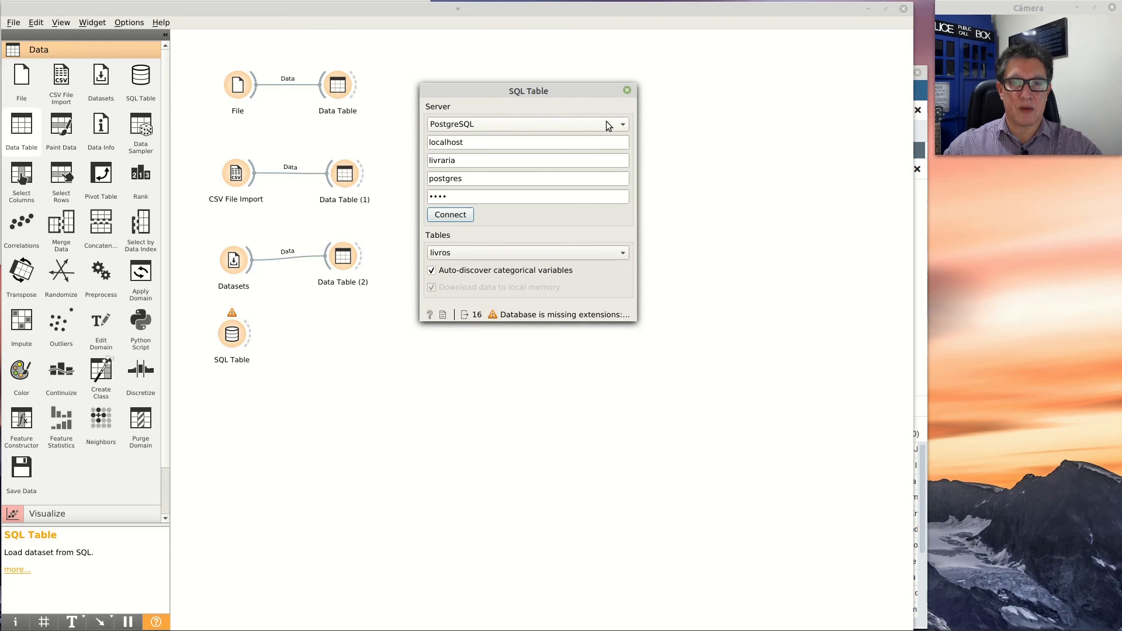
{"action": "left_click", "coordinate": [477, 141]}
{"action": "left_click", "coordinate": [480, 158]}
{"action": "left_click", "coordinate": [477, 178]}
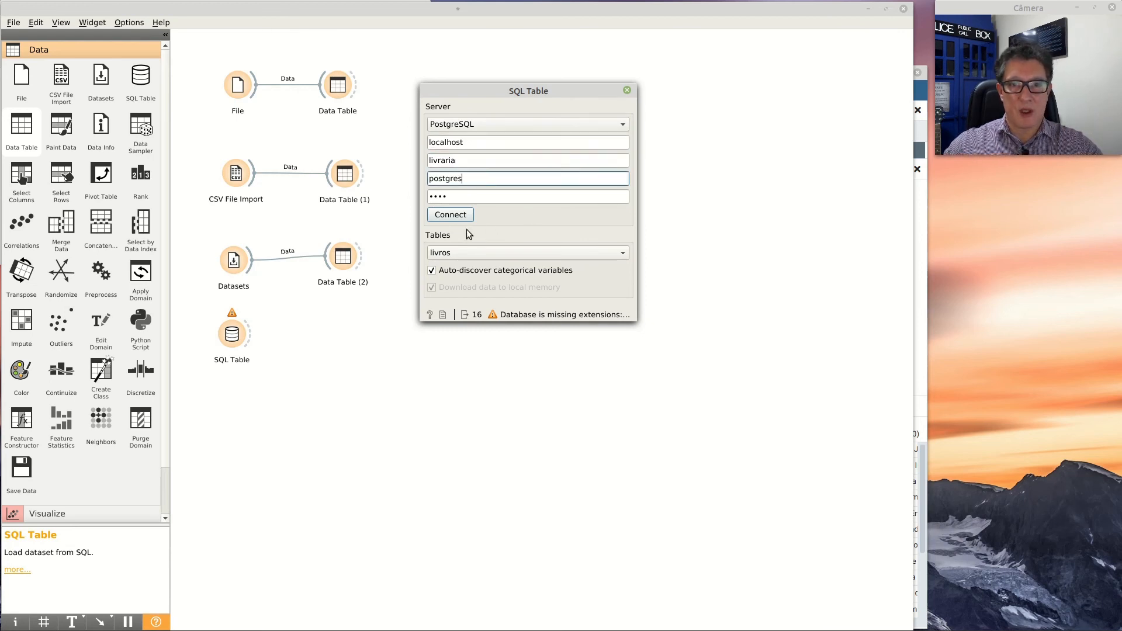
Connect the SQL Table widget to the livraria PostgreSQL database, select the livros table, and close its settings.
{"action": "left_click", "coordinate": [454, 216]}
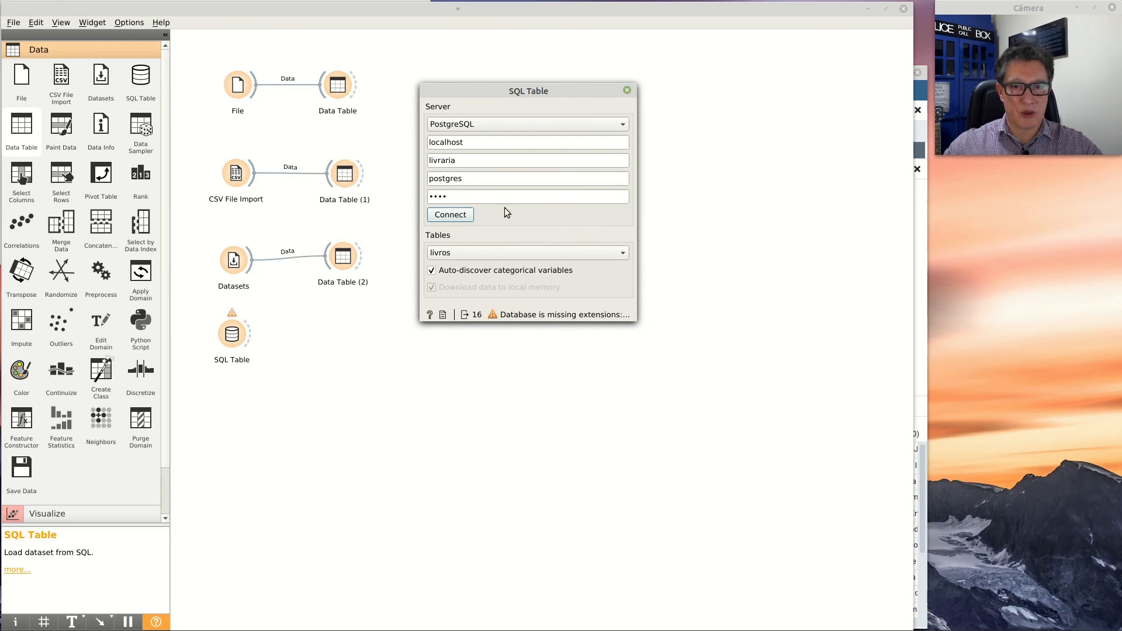
{"action": "left_click", "coordinate": [485, 252]}
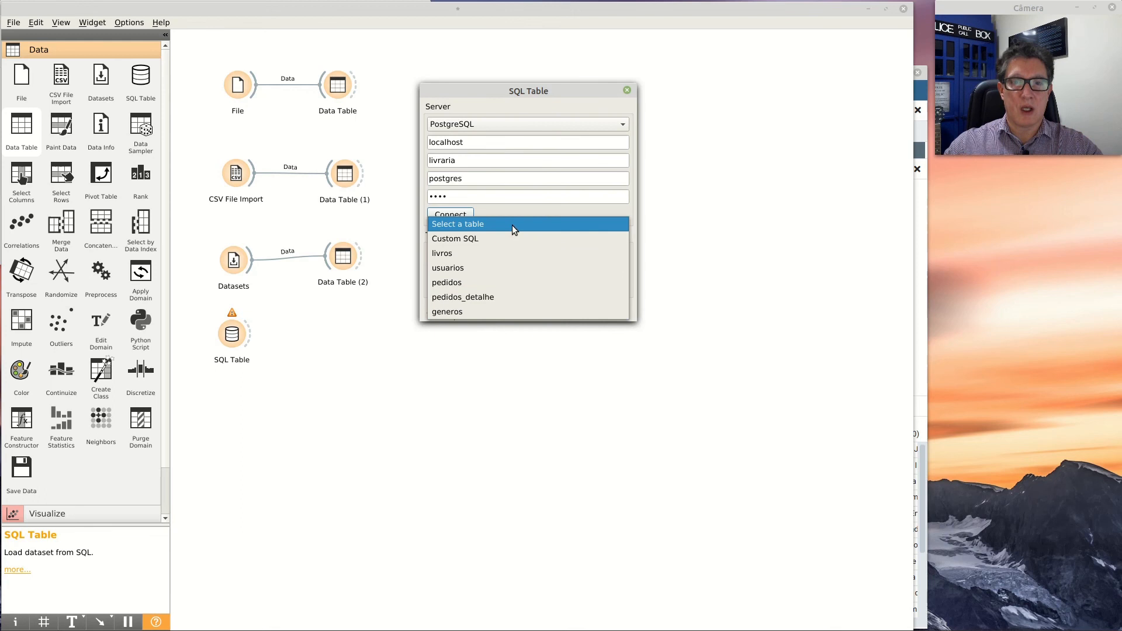
{"action": "left_click", "coordinate": [498, 254]}
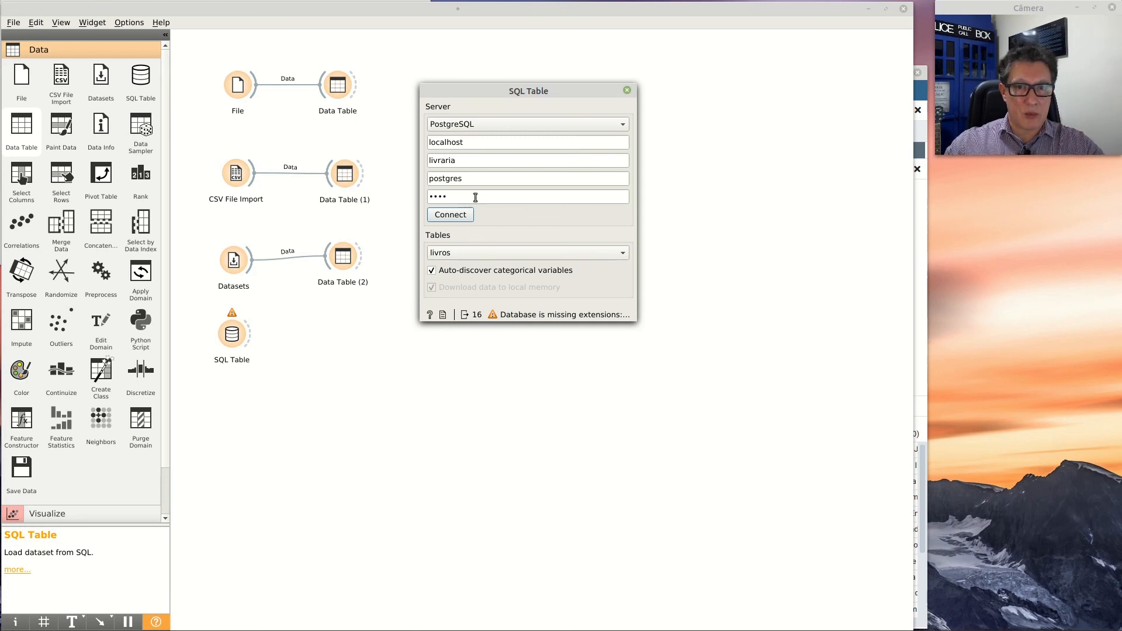
{"action": "left_click", "coordinate": [627, 90]}
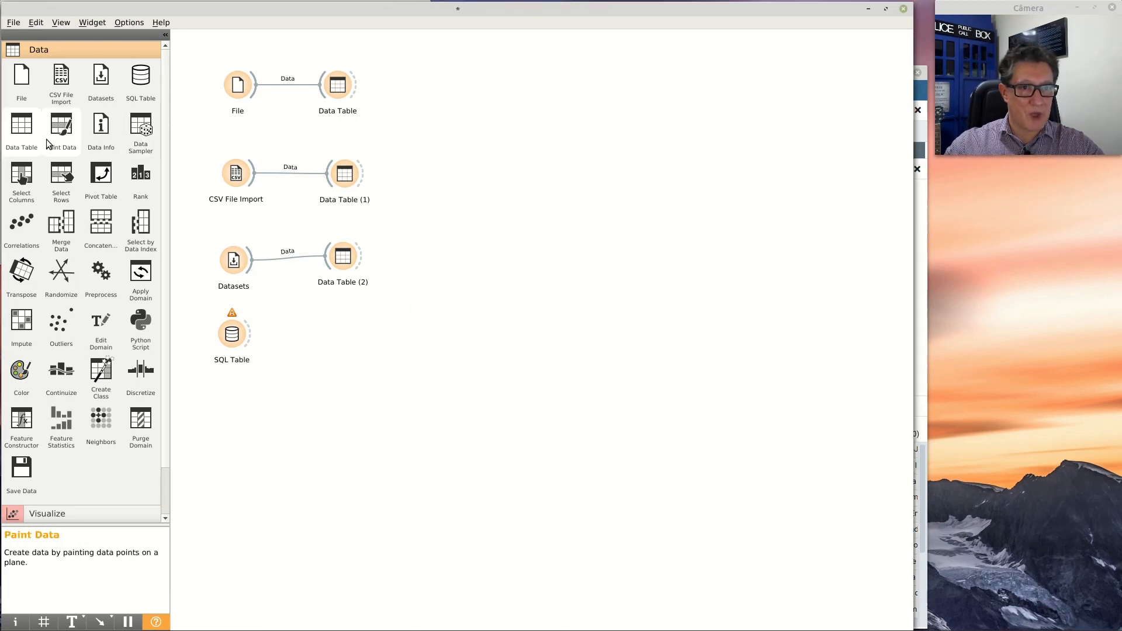
Connect a new Data Table widget to the SQL Table widget and examine the livros records in its enlarged window.
{"action": "left_click_drag", "start_coordinate": [21, 129], "coordinate": [342, 334]}
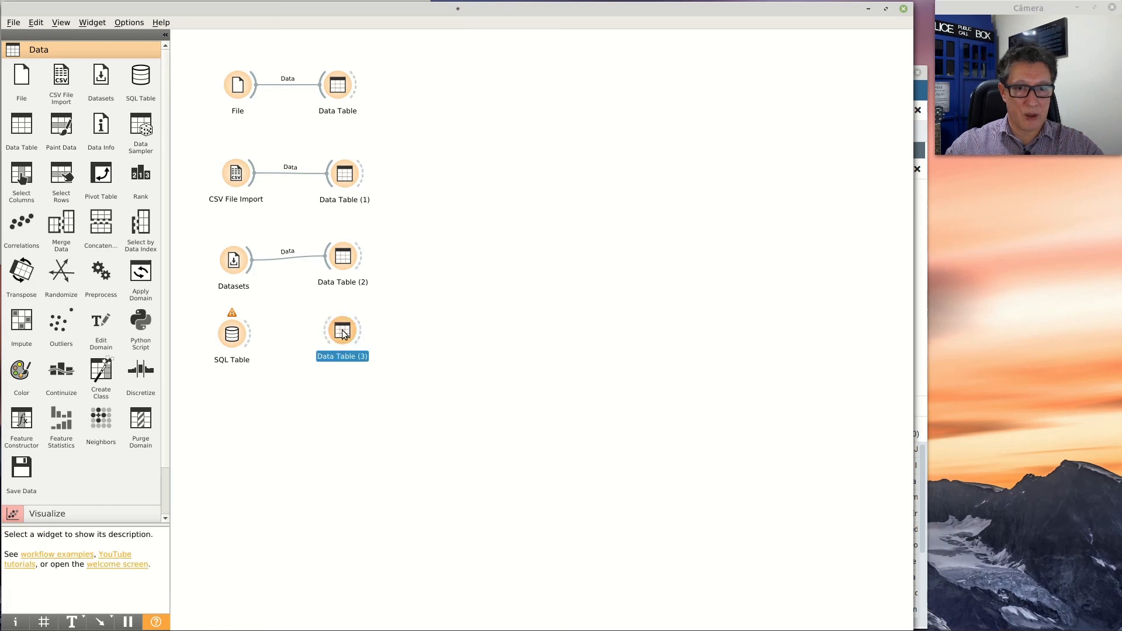
{"action": "left_click_drag", "start_coordinate": [247, 335], "coordinate": [330, 331]}
{"action": "double_click", "coordinate": [347, 335]}
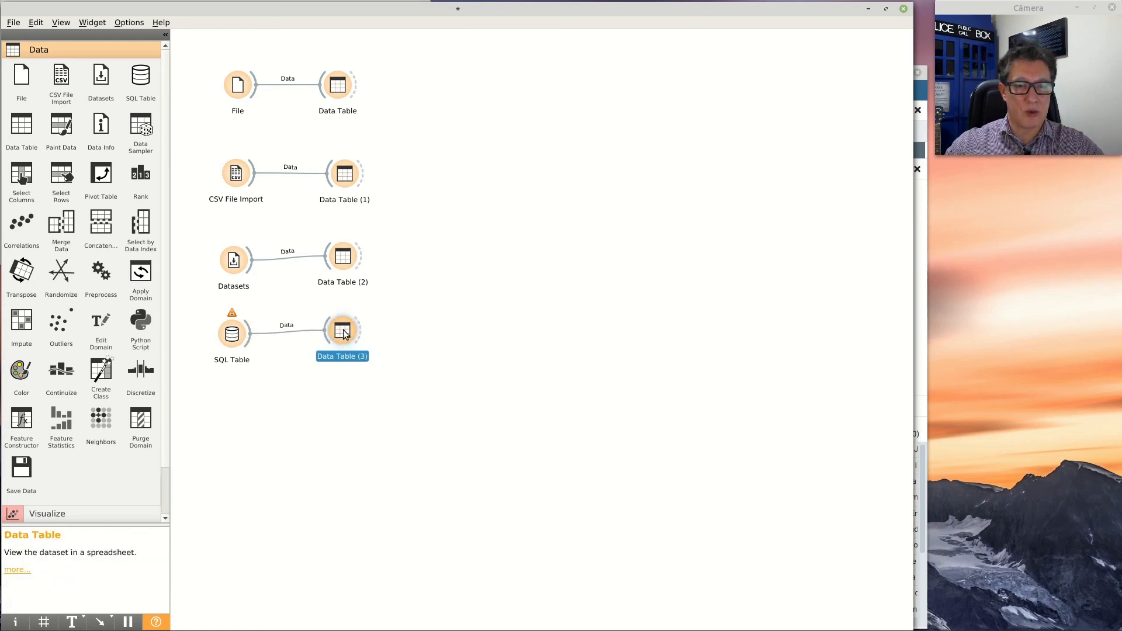
{"action": "left_click_drag", "start_coordinate": [465, 305], "coordinate": [922, 353]}
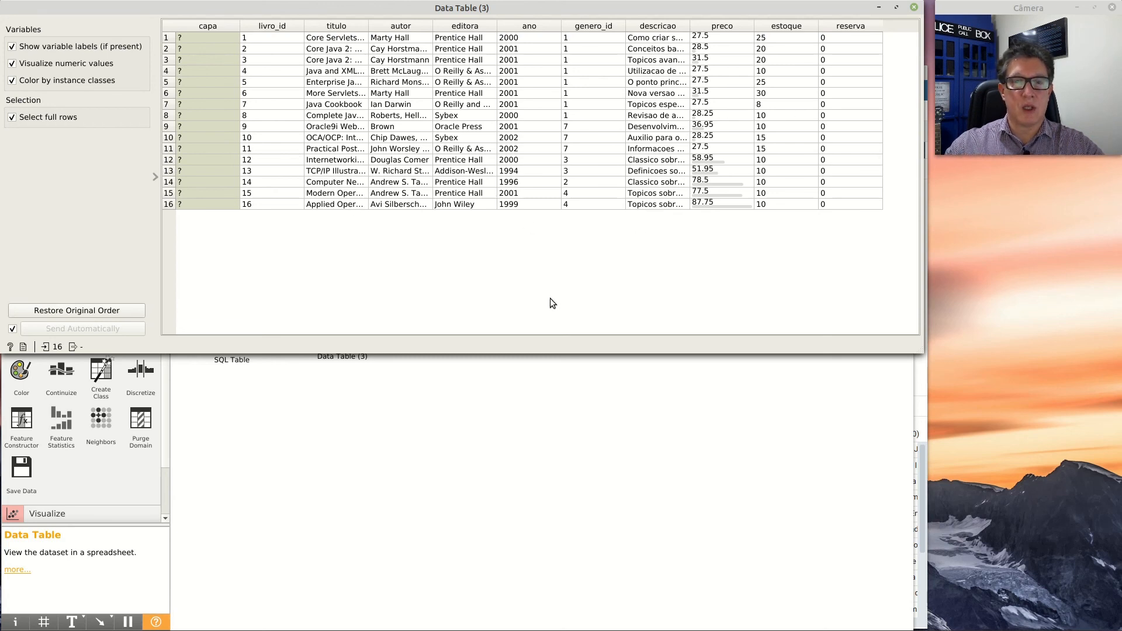
{"action": "left_click", "coordinate": [914, 8]}
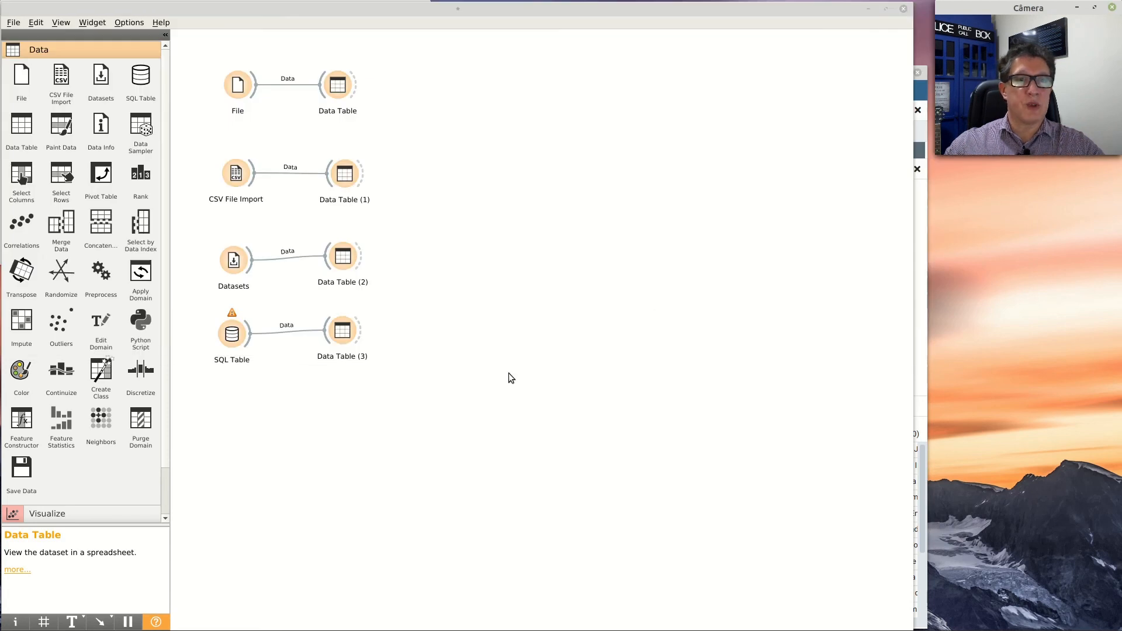